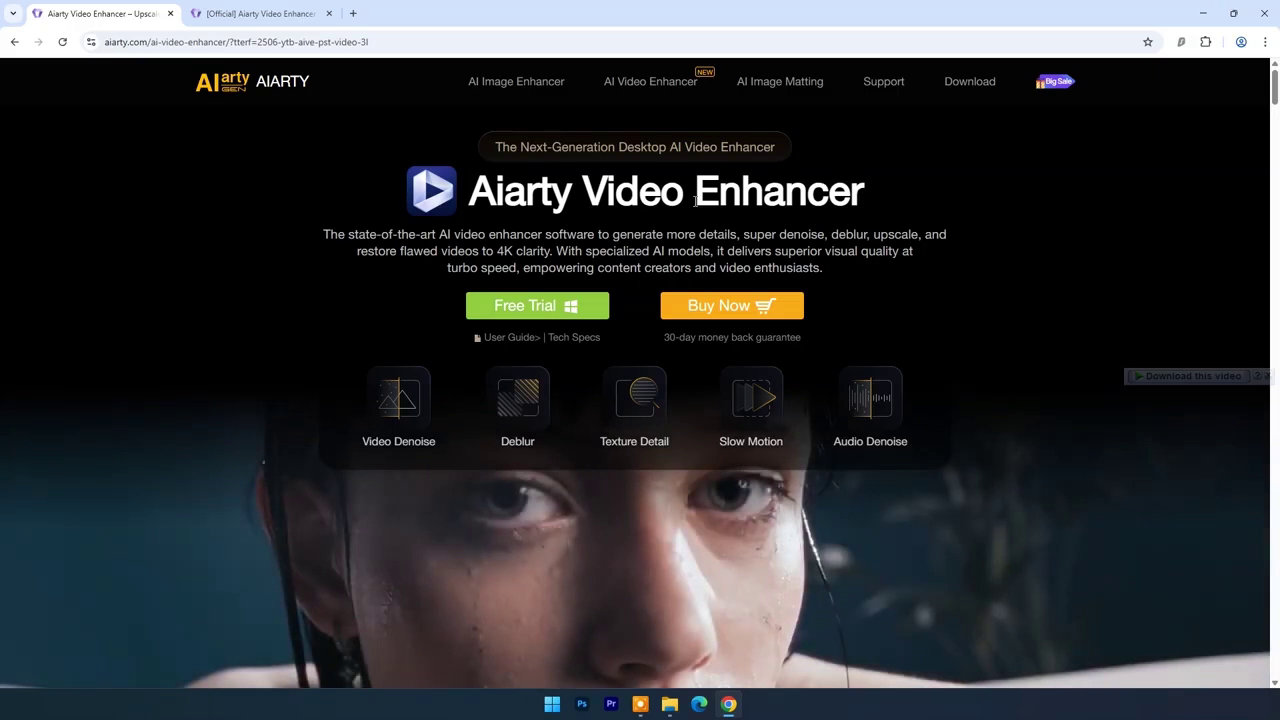
Scroll down the Aiarty Video Enhancer product page to the Free Trial installer download
scroll(777, 214, down, 3)
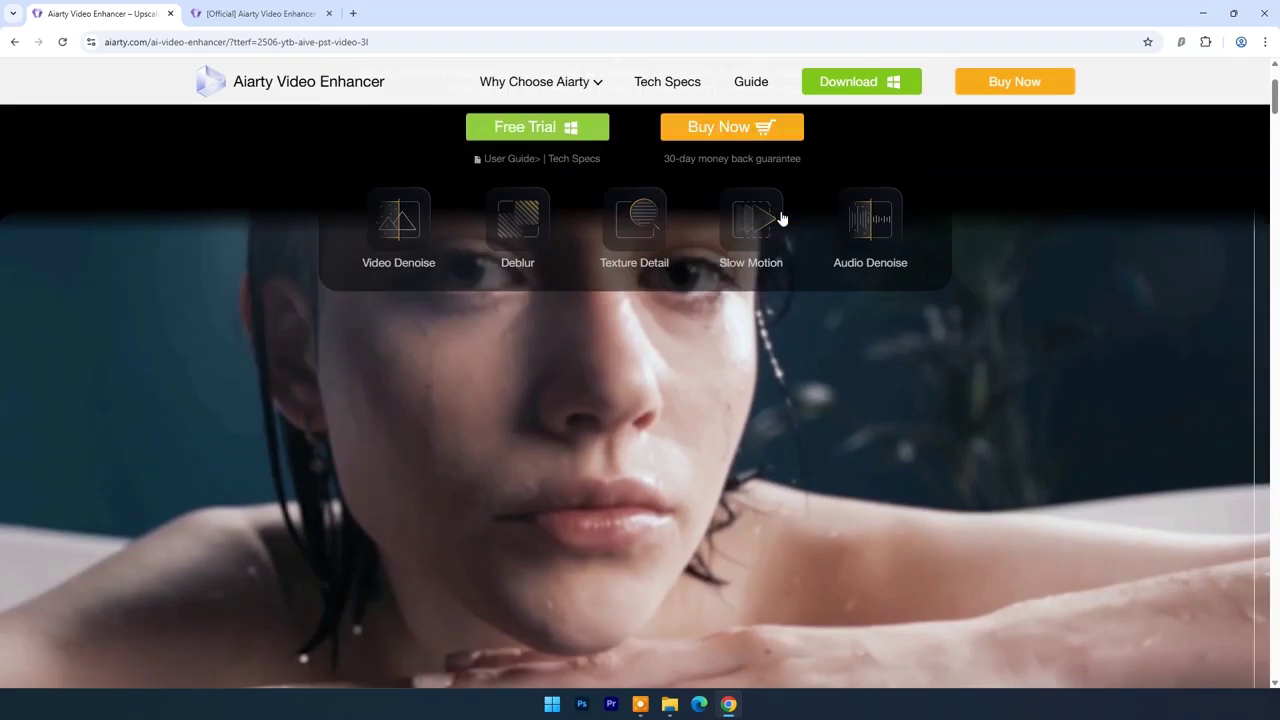
scroll(780, 212, down, 1)
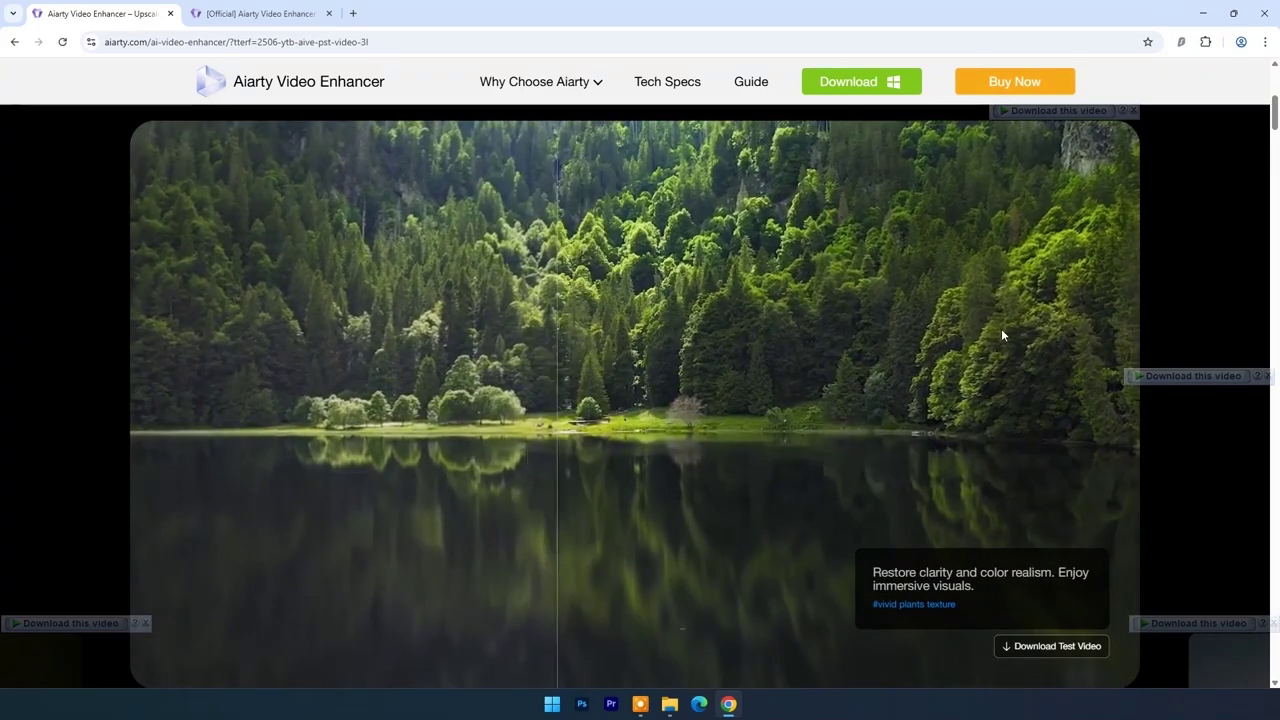
scroll(1002, 331, down, 2)
scroll(1003, 335, down, 3)
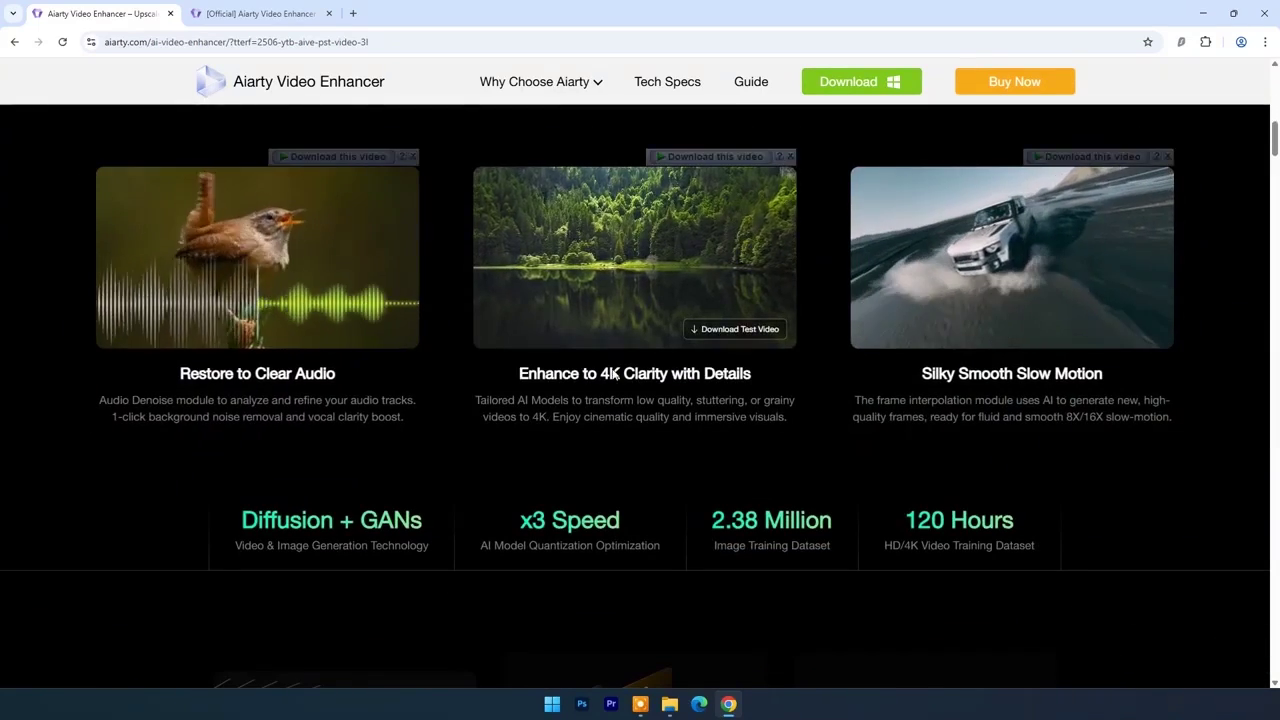
scroll(775, 409, down, 3)
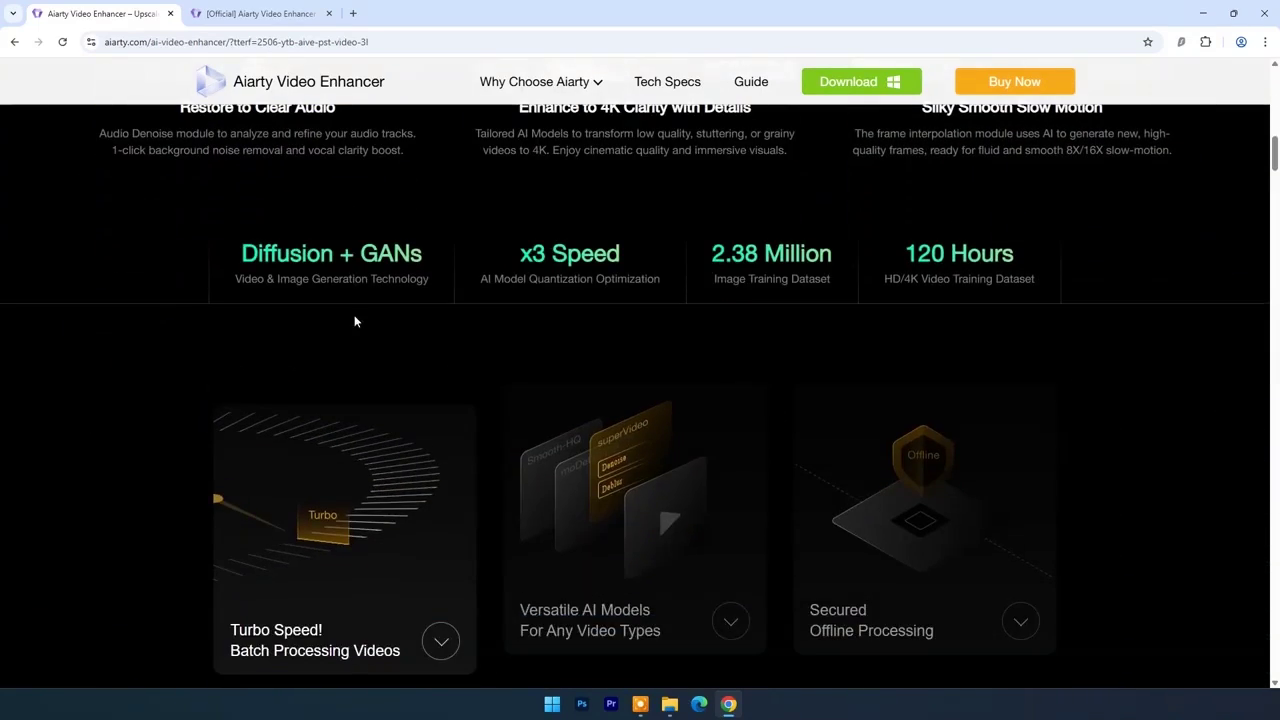
scroll(482, 282, down, 1)
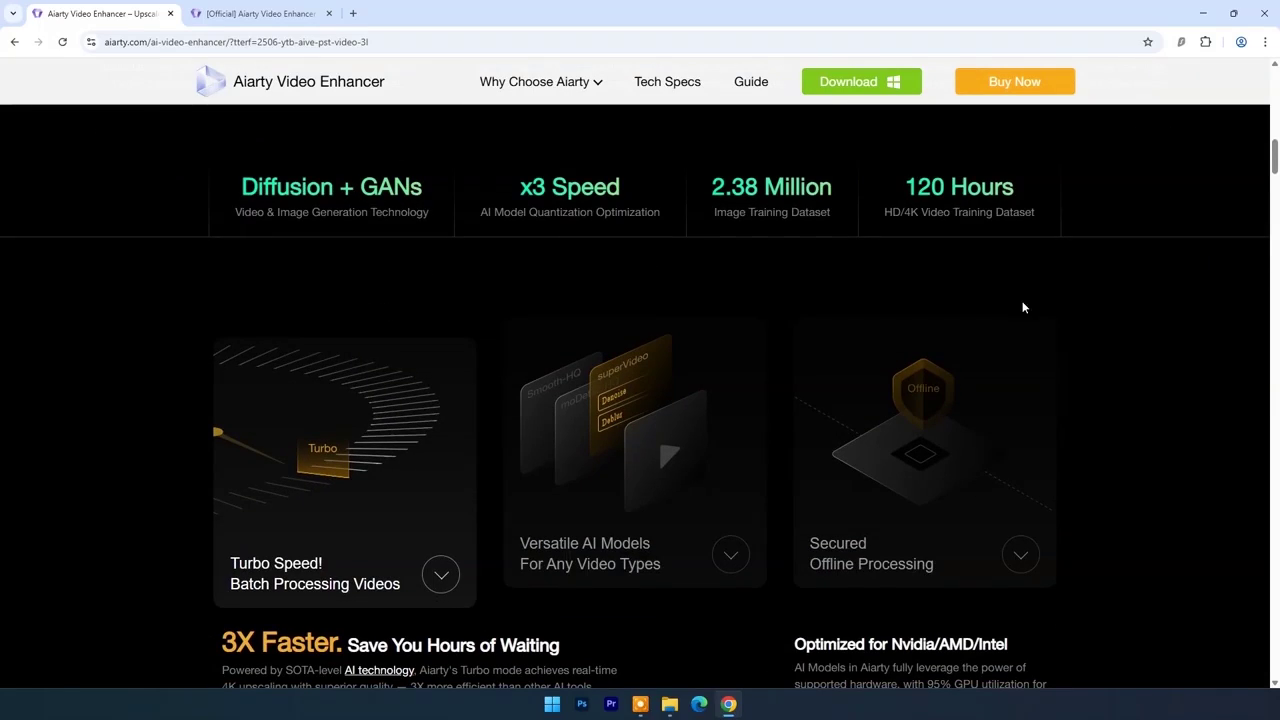
scroll(1003, 350, down, 10)
scroll(1003, 350, down, 3)
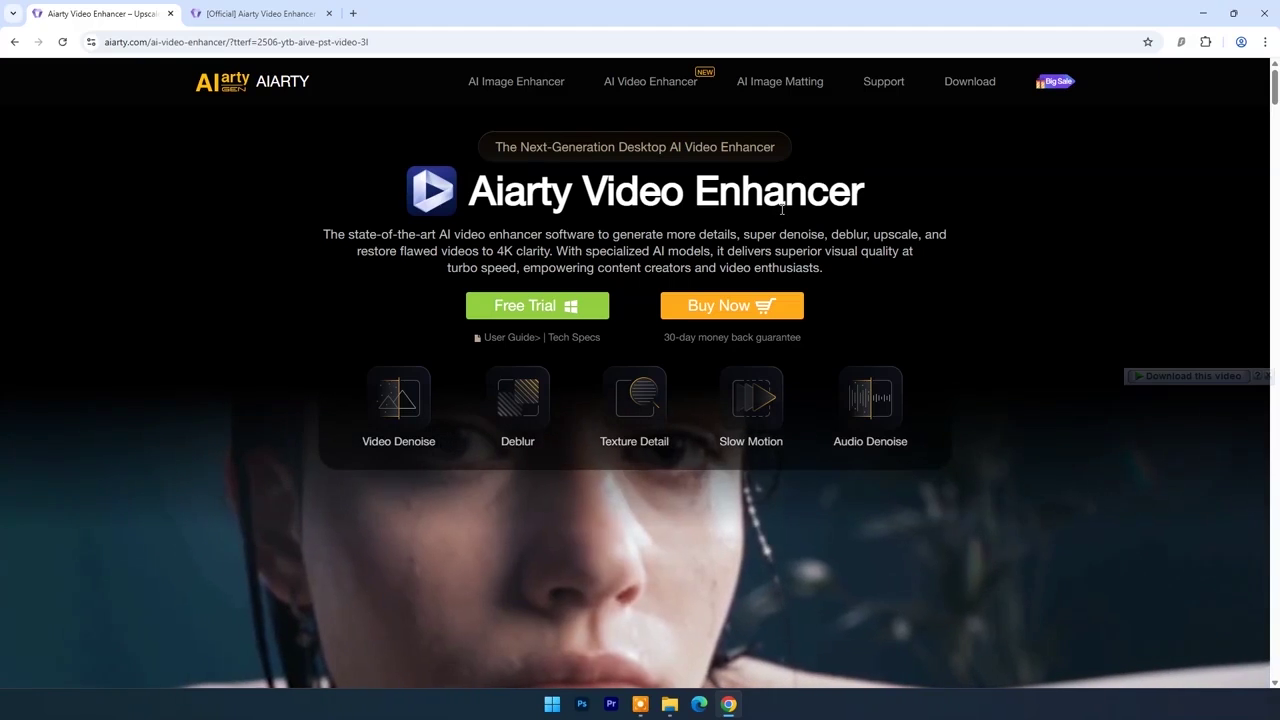
scroll(780, 214, down, 3)
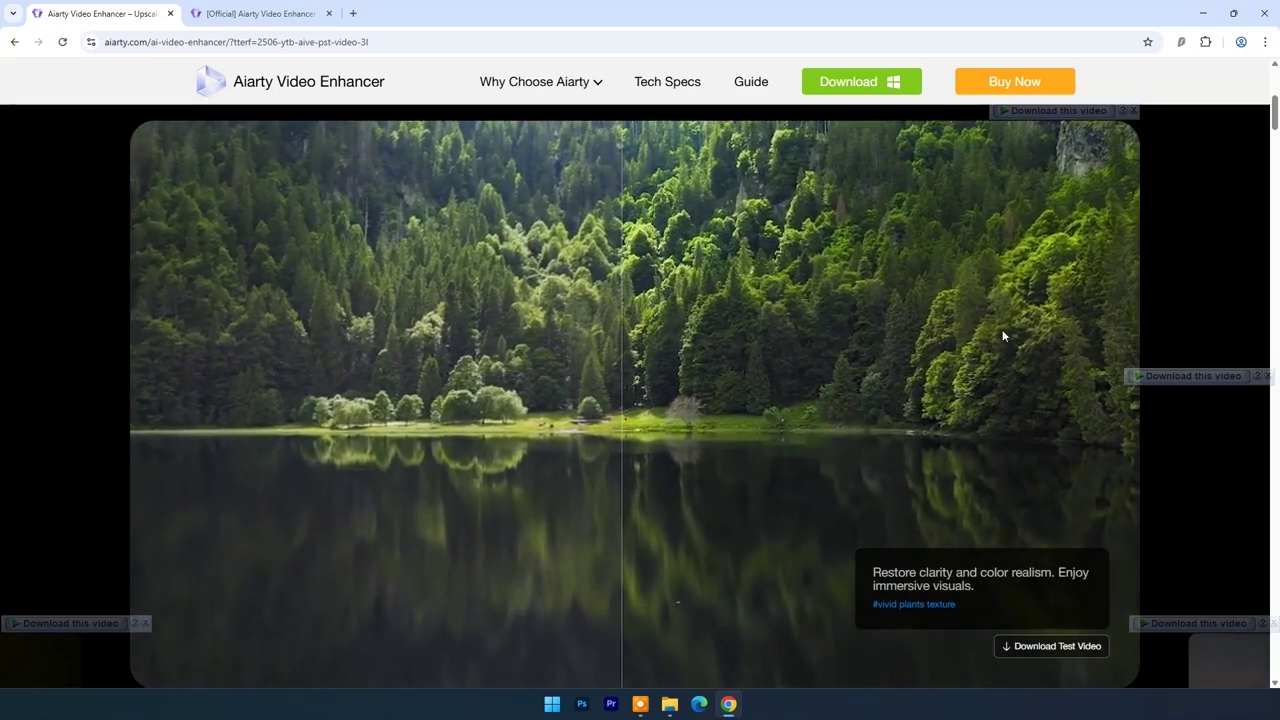
scroll(1001, 328, down, 5)
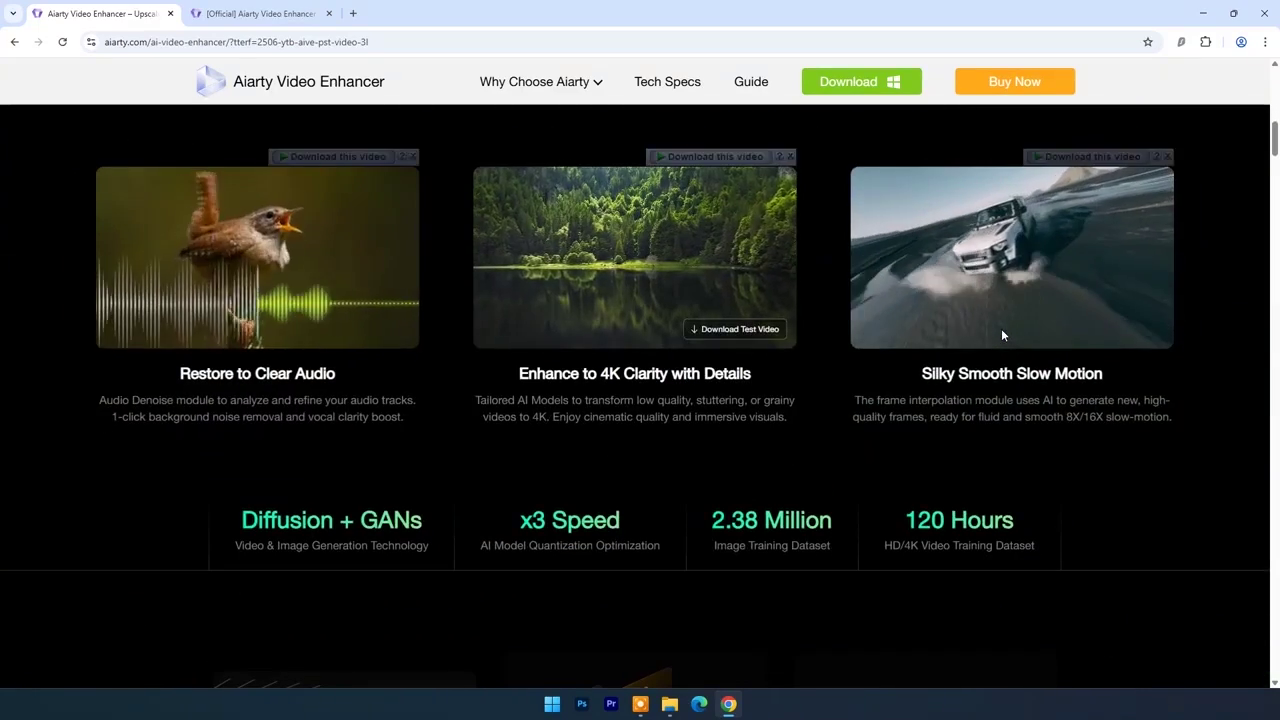
scroll(283, 318, down, 2)
scroll(774, 408, down, 1)
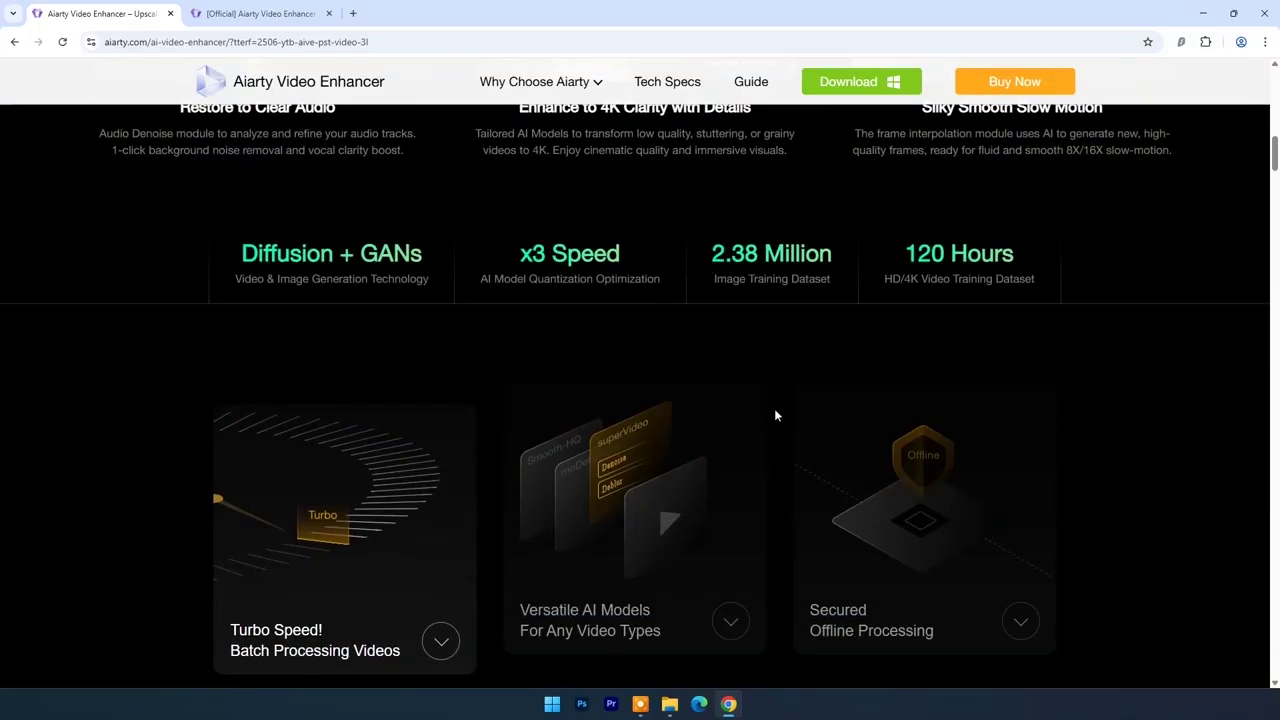
scroll(1088, 344, down, 5)
scroll(1088, 344, down, 5)
scroll(1088, 344, down, 3)
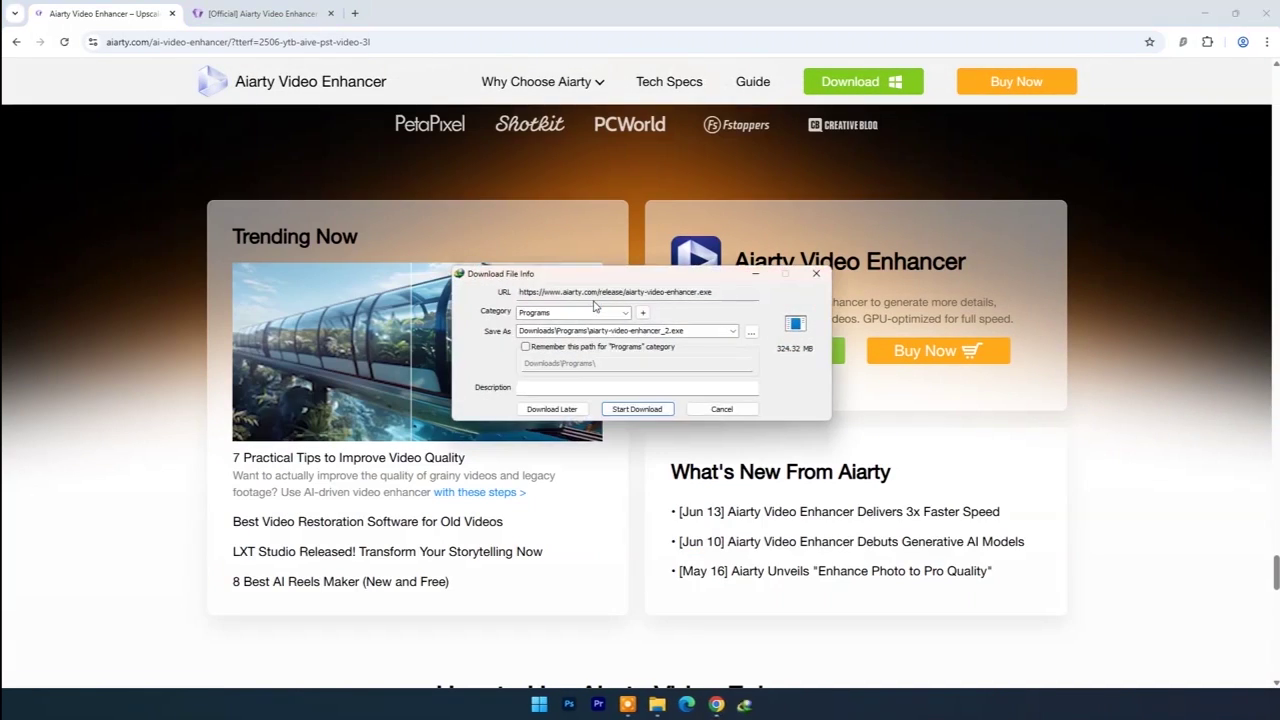
Download the 324 MB aiarty-video-enhancer_2.exe installer and launch Aiarty Video Enhancer
click(633, 408)
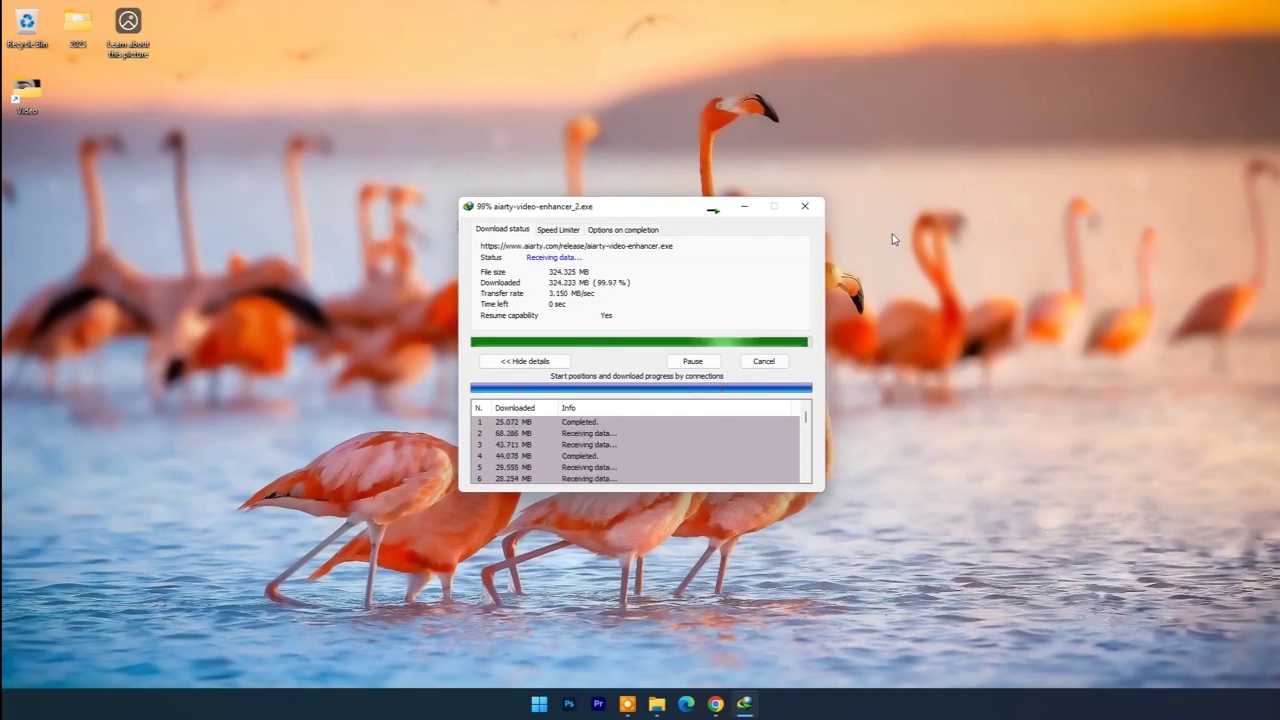
click(528, 393)
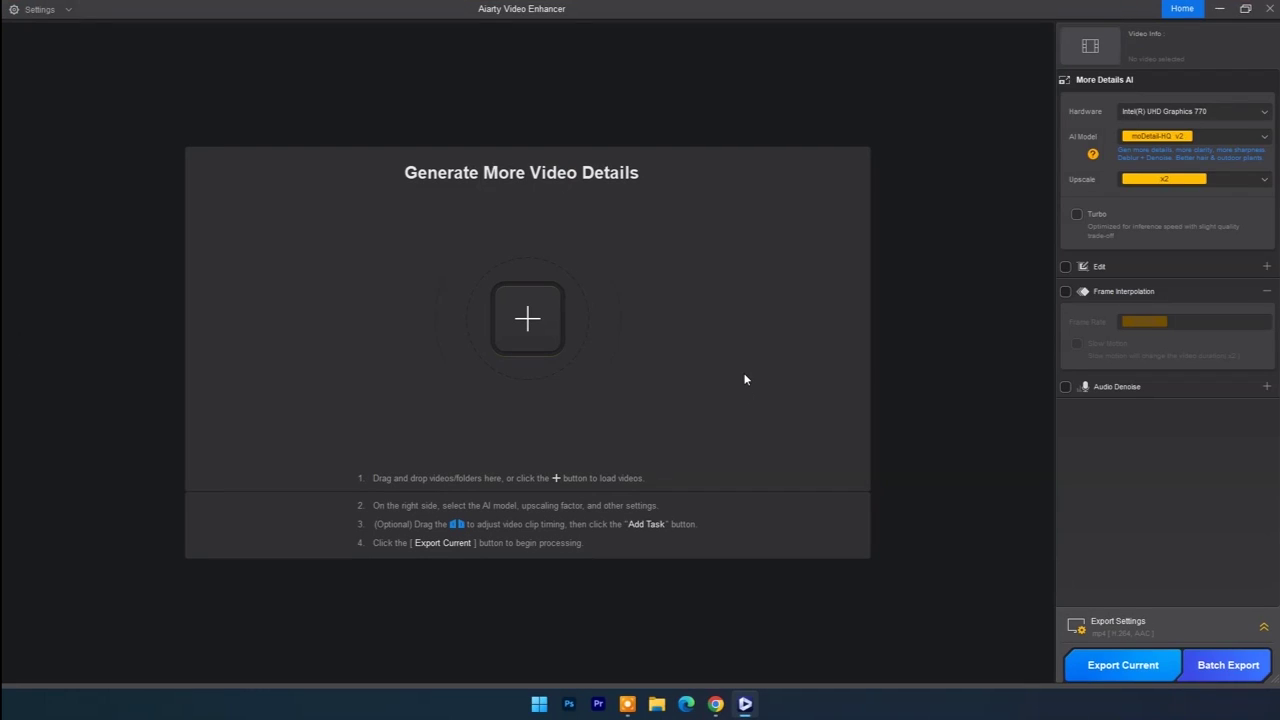
Show the Video folder as large icons and drag the fireworks clip into Aiarty
click(1222, 11)
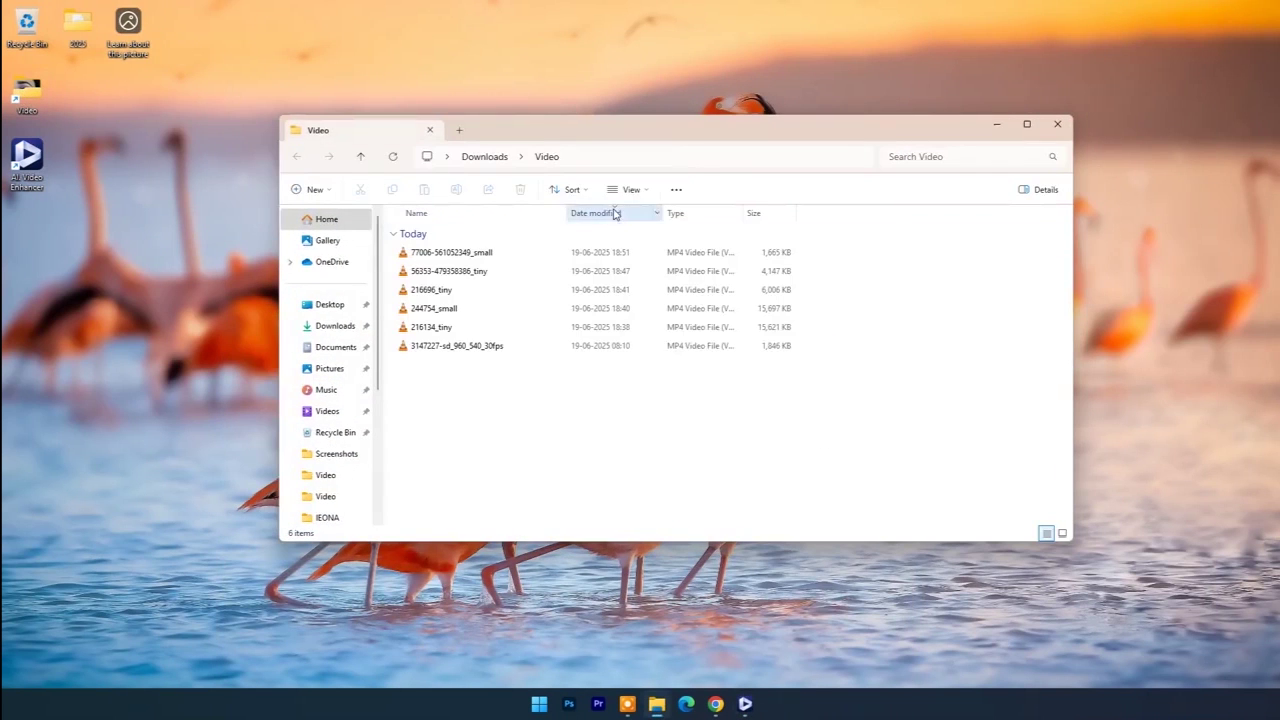
click(631, 189)
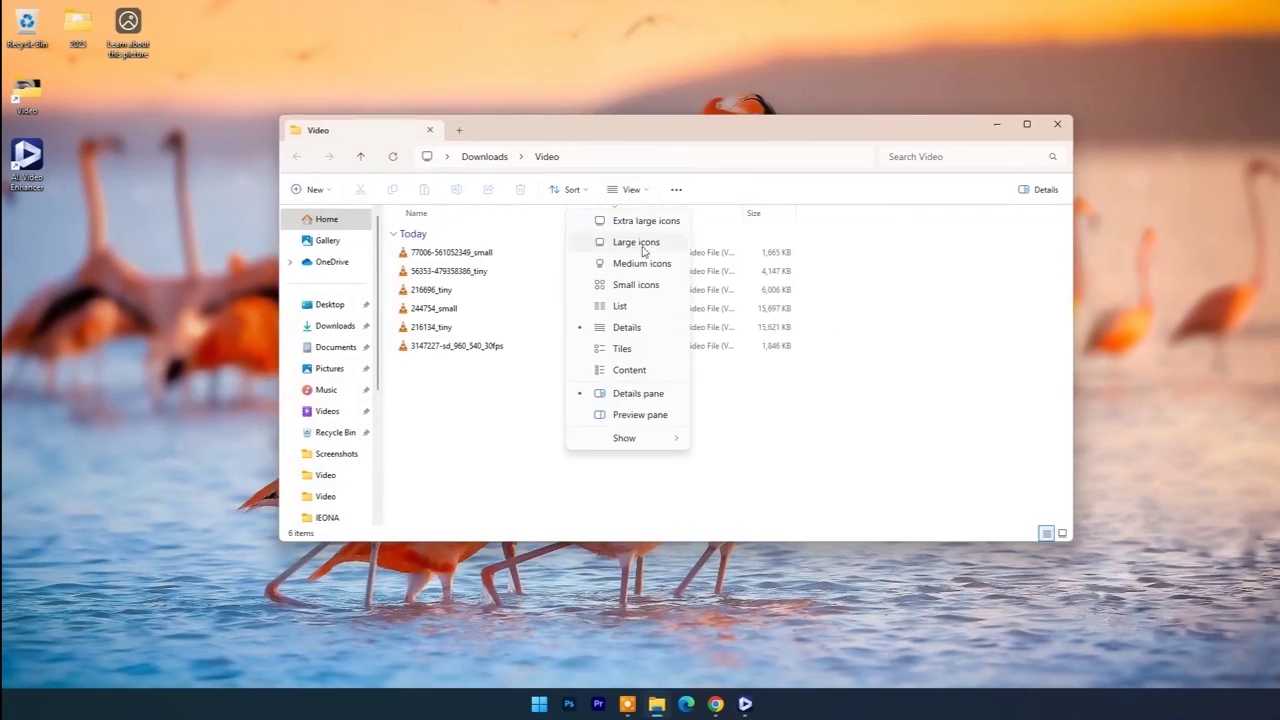
click(645, 243)
scroll(679, 395, down, 1)
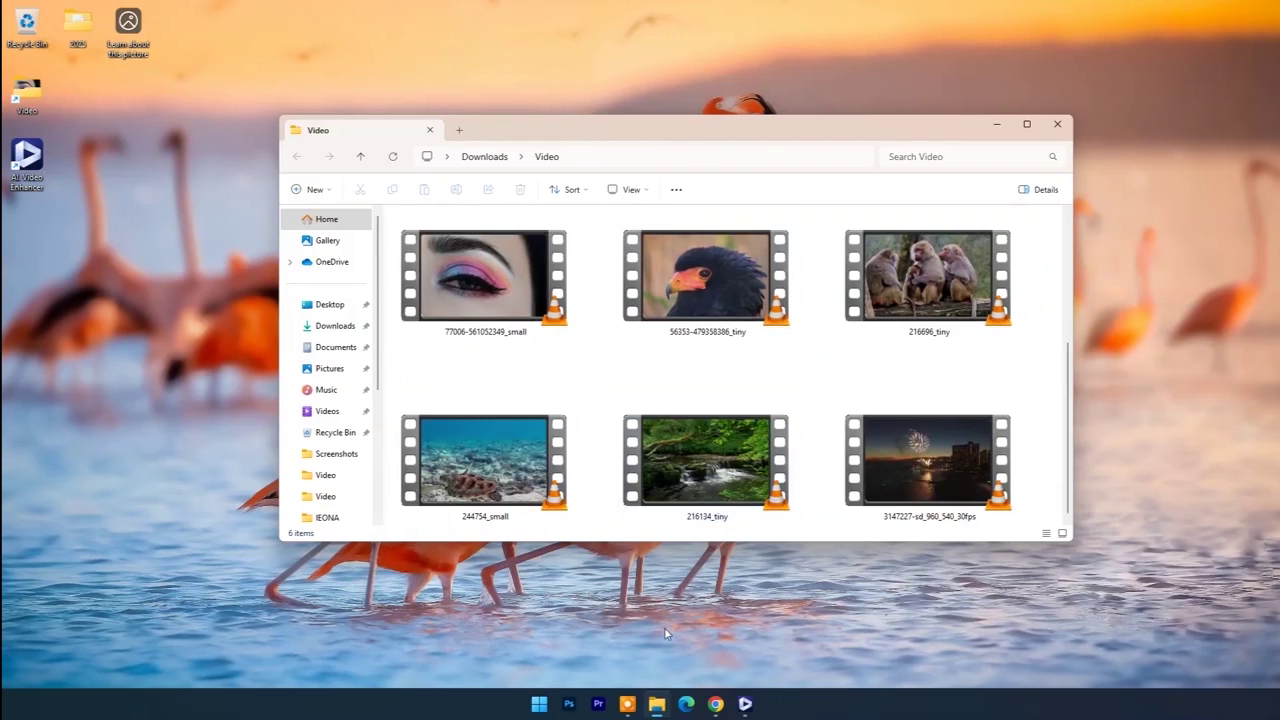
drag(928, 460, 681, 431)
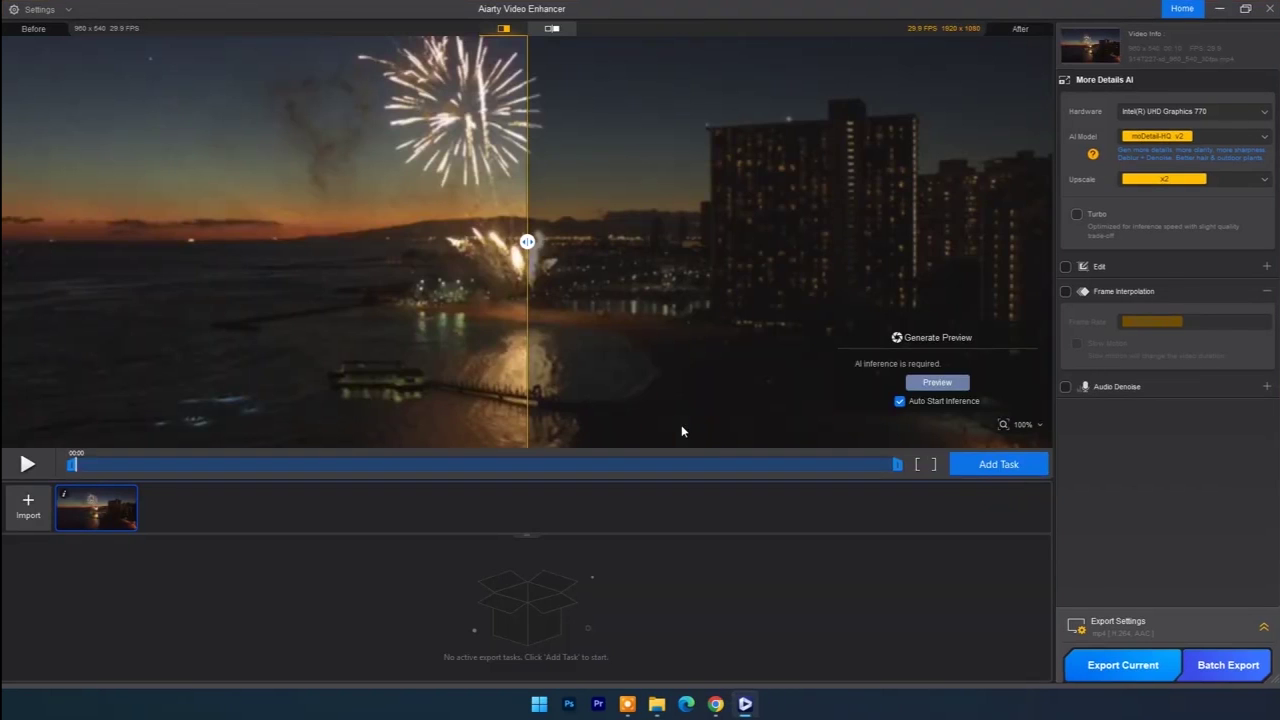
scroll(697, 254, down, 3)
scroll(694, 254, down, 1)
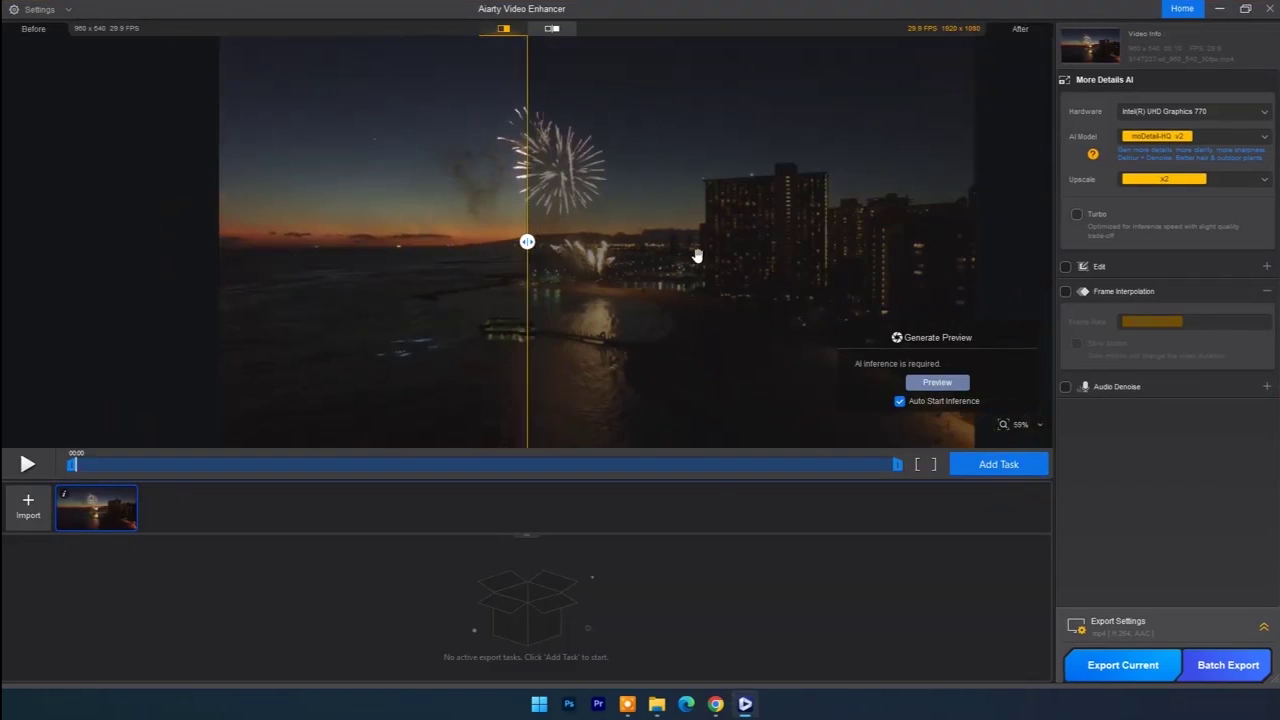
scroll(700, 235, down, 1)
scroll(686, 240, down, 2)
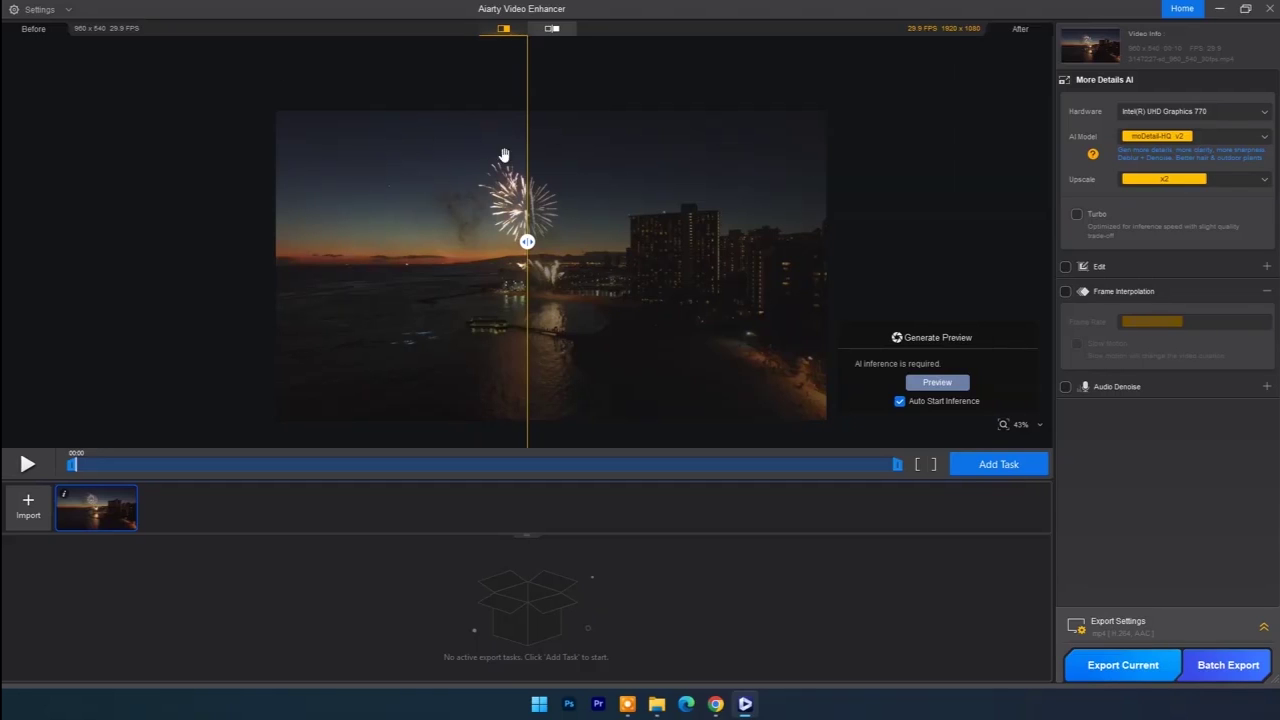
click(553, 29)
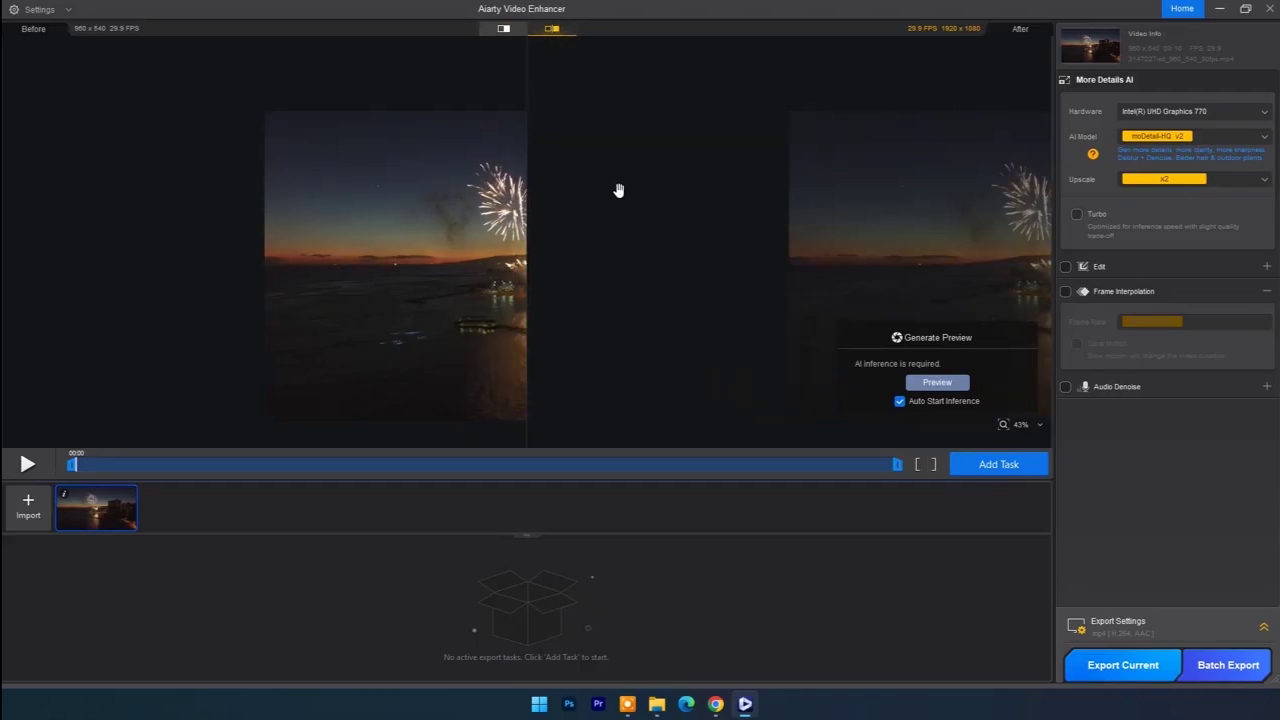
scroll(618, 190, down, 3)
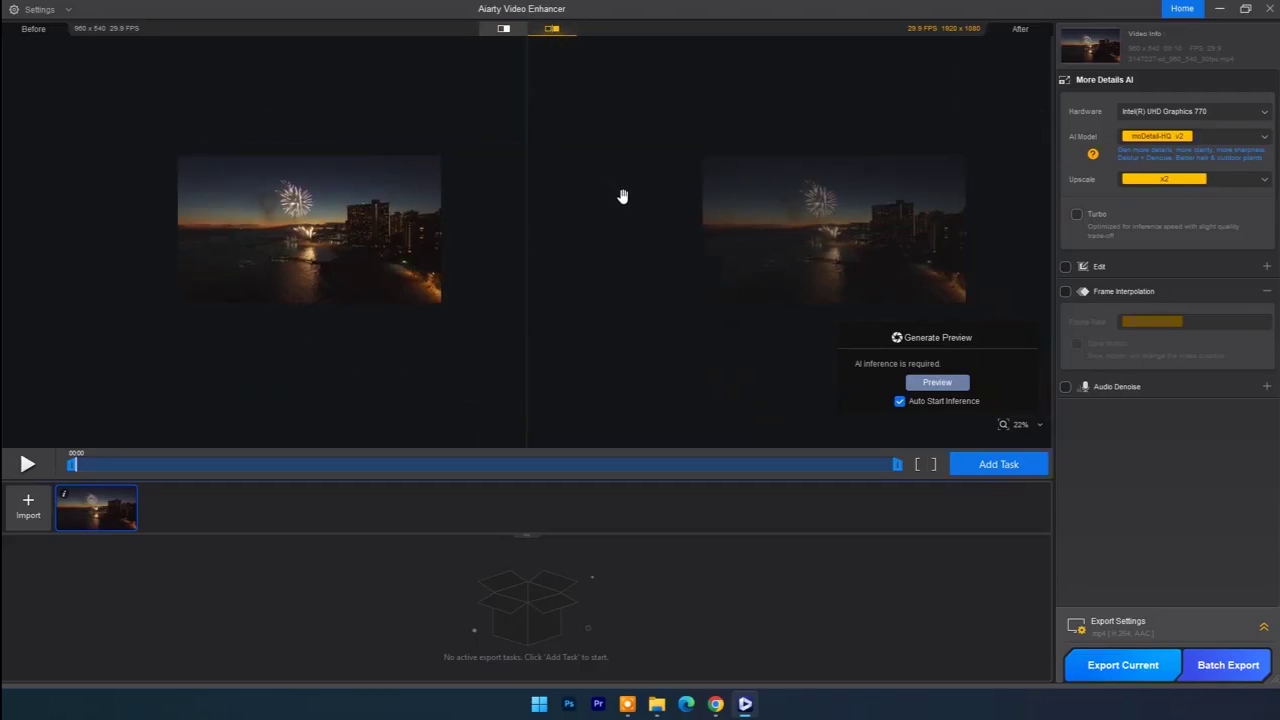
click(502, 31)
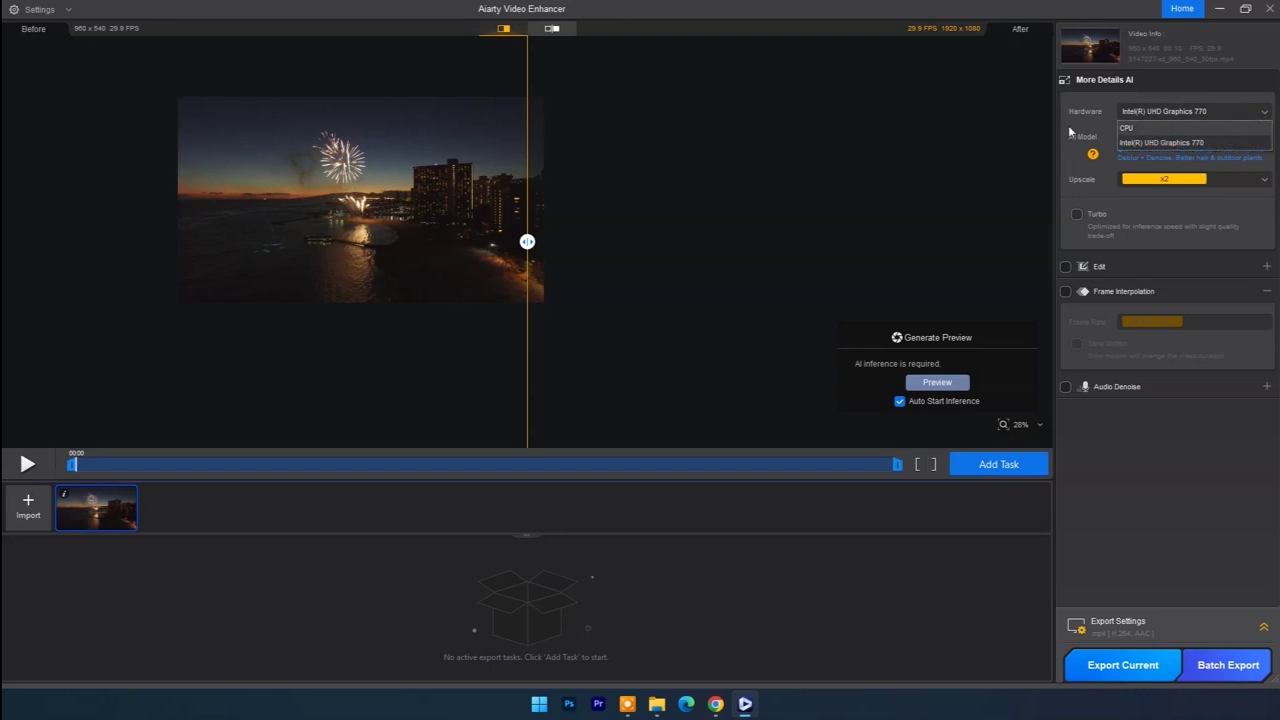
Use CPU hardware, the moDetail-HQ v2 model and x2 upscale for the fireworks clip
click(1128, 127)
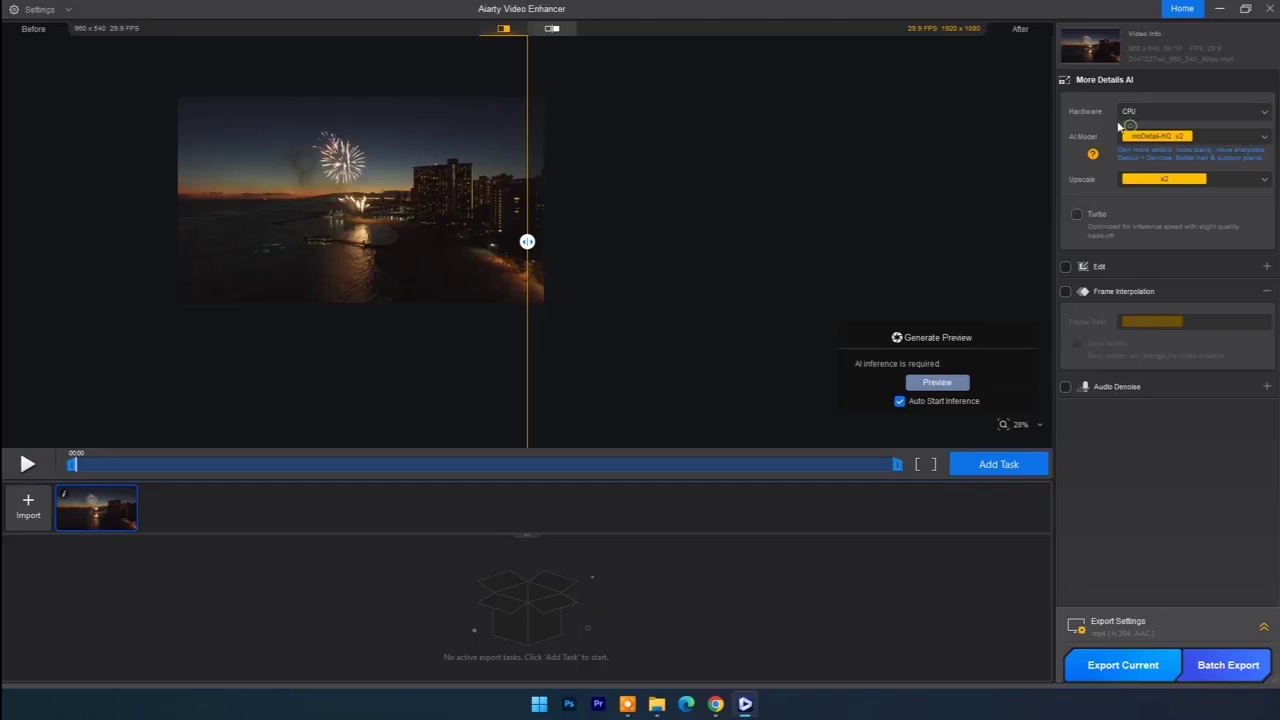
click(1222, 139)
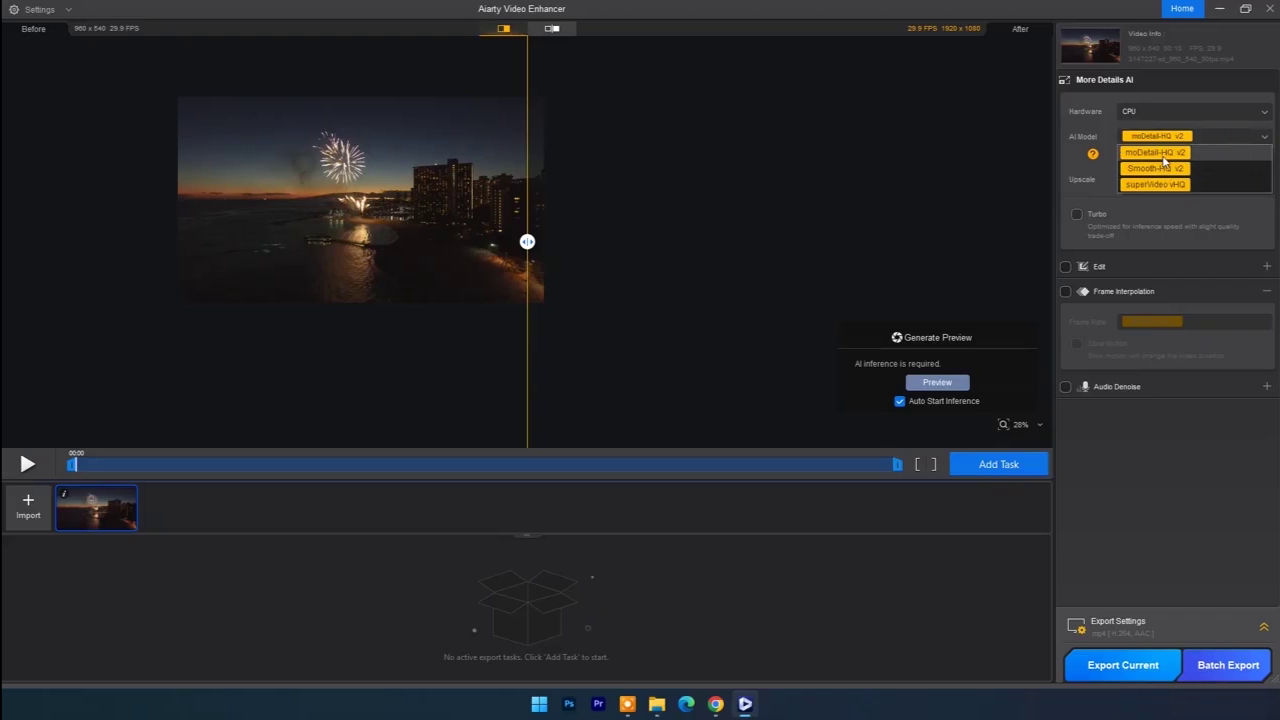
click(1160, 153)
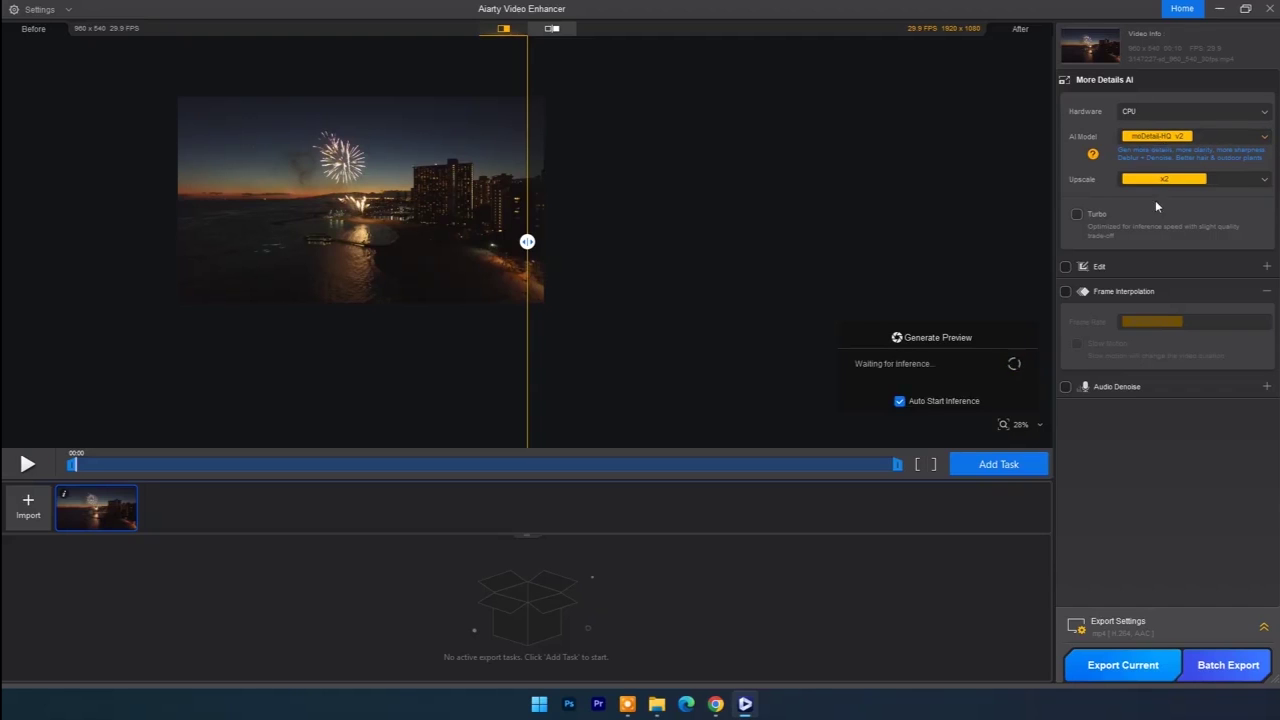
click(1253, 181)
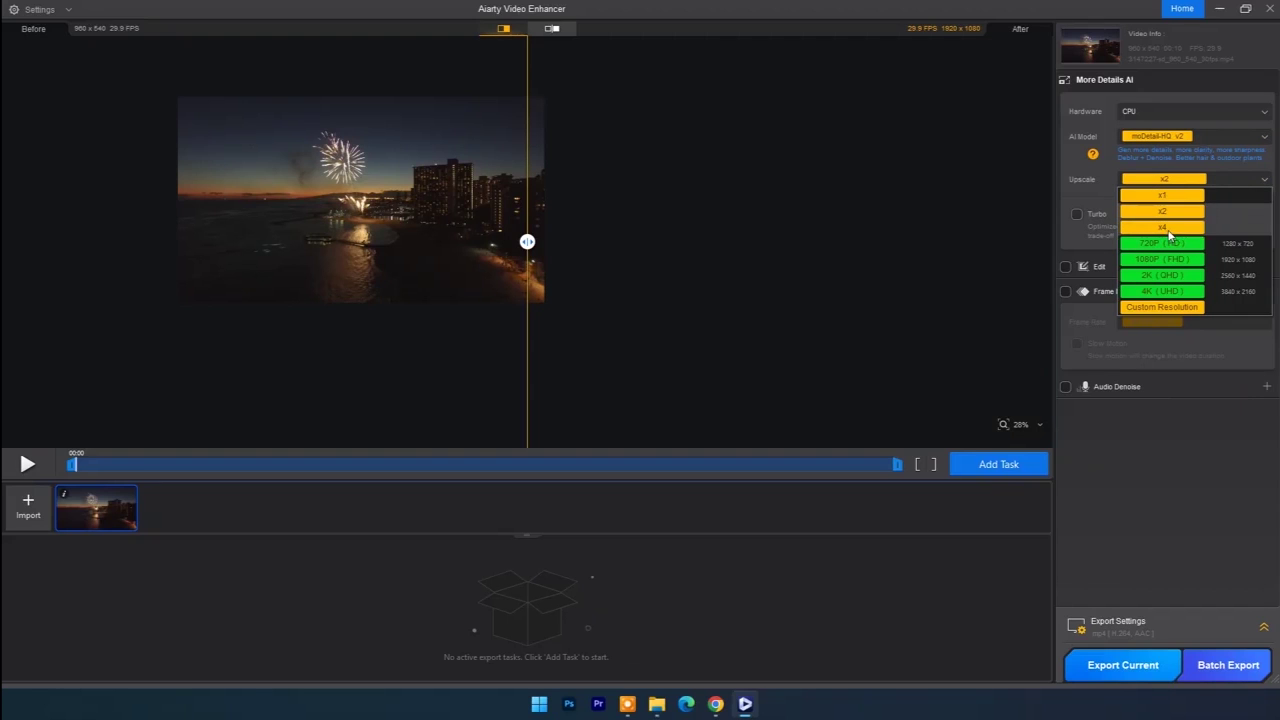
click(1260, 179)
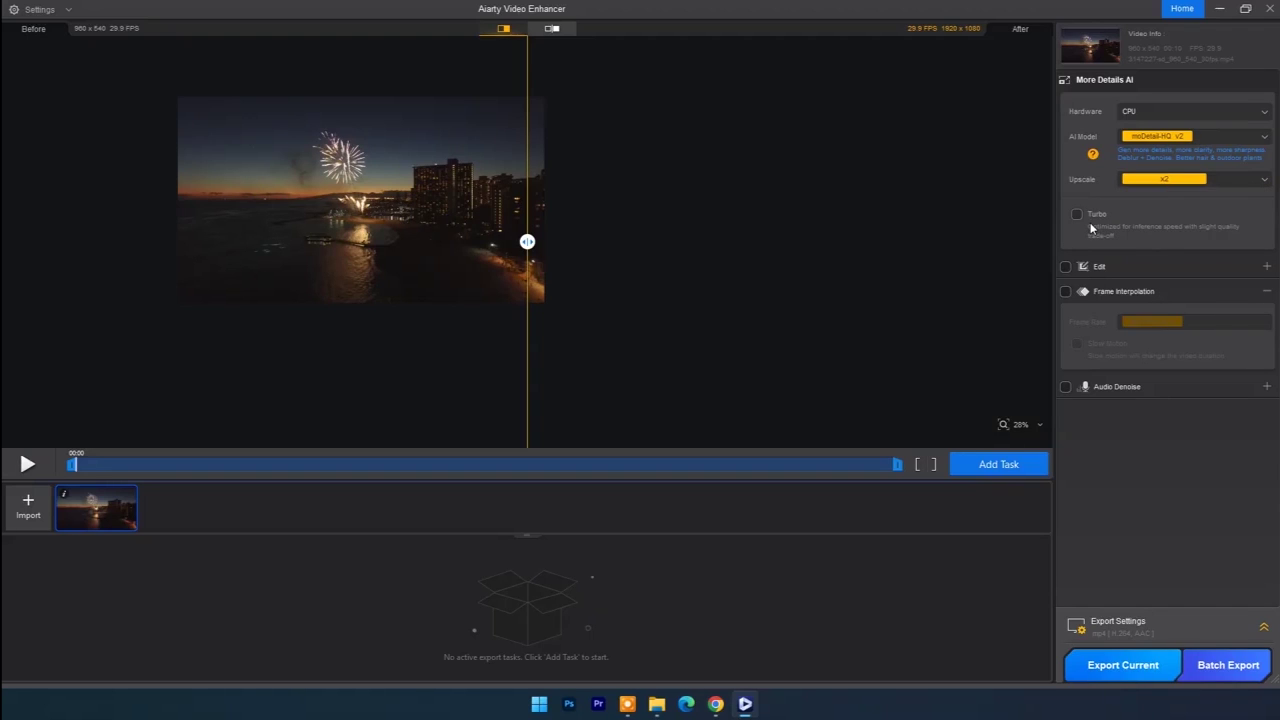
click(1265, 267)
Browse the Edit, Frame Interpolation and Audio Denoise panels, then expand Export Settings (mp4, H.264, AAC)
scroll(1258, 250, down, 1)
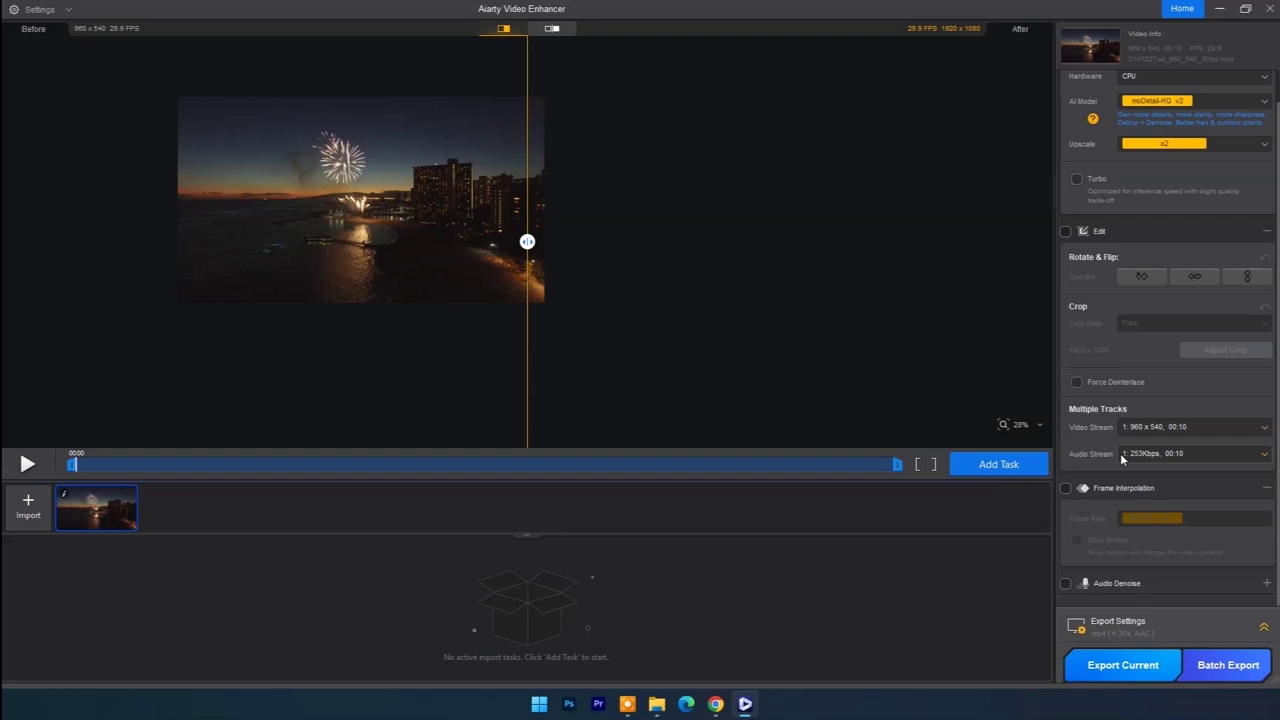
click(1265, 232)
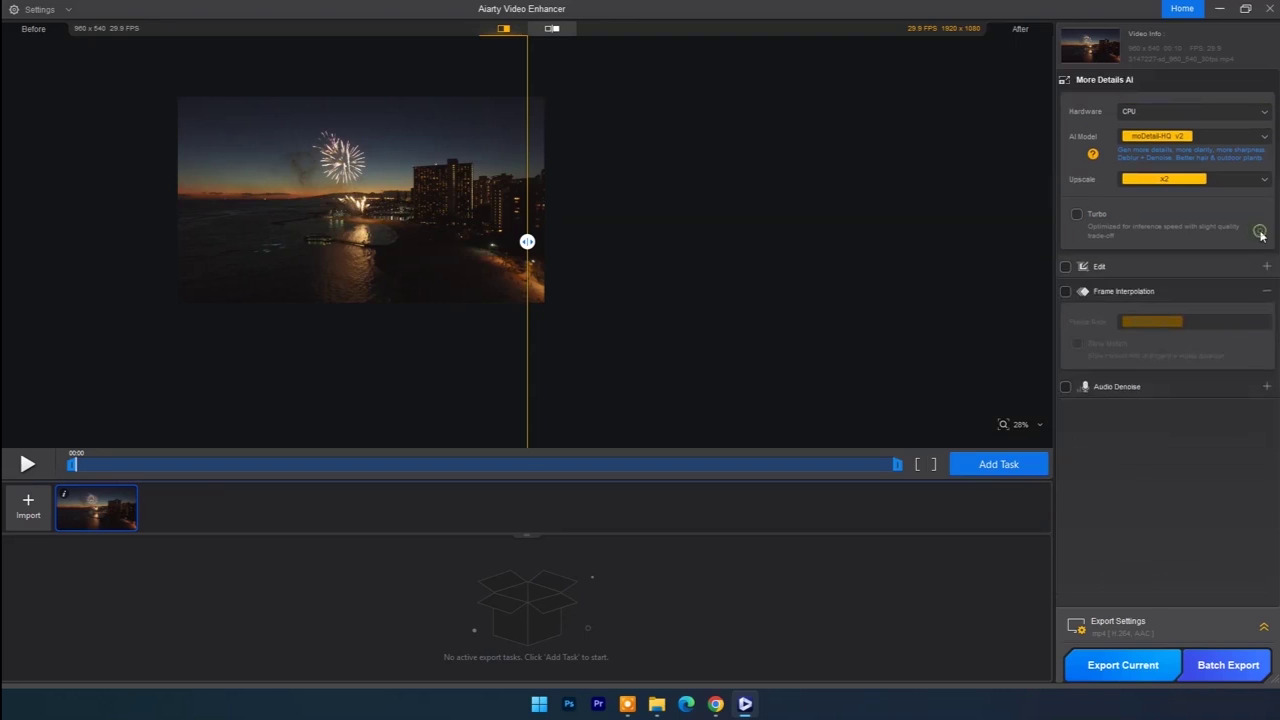
click(1267, 292)
click(1267, 292)
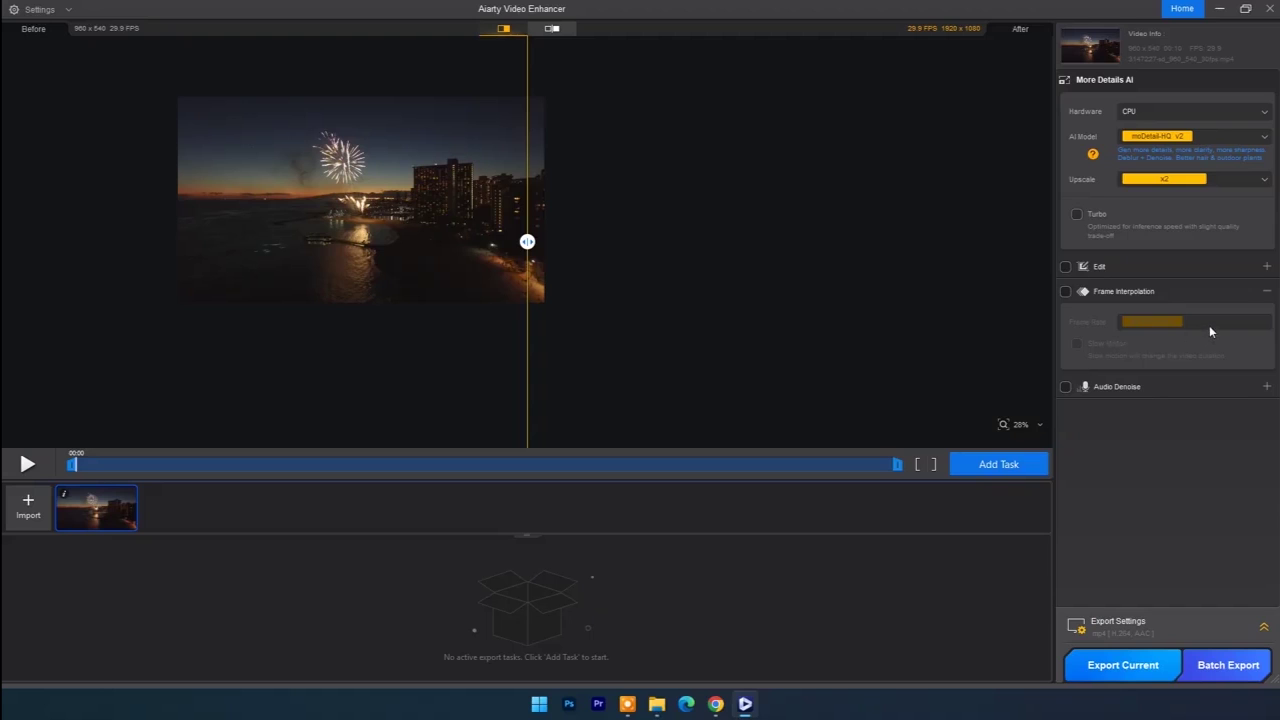
click(1266, 292)
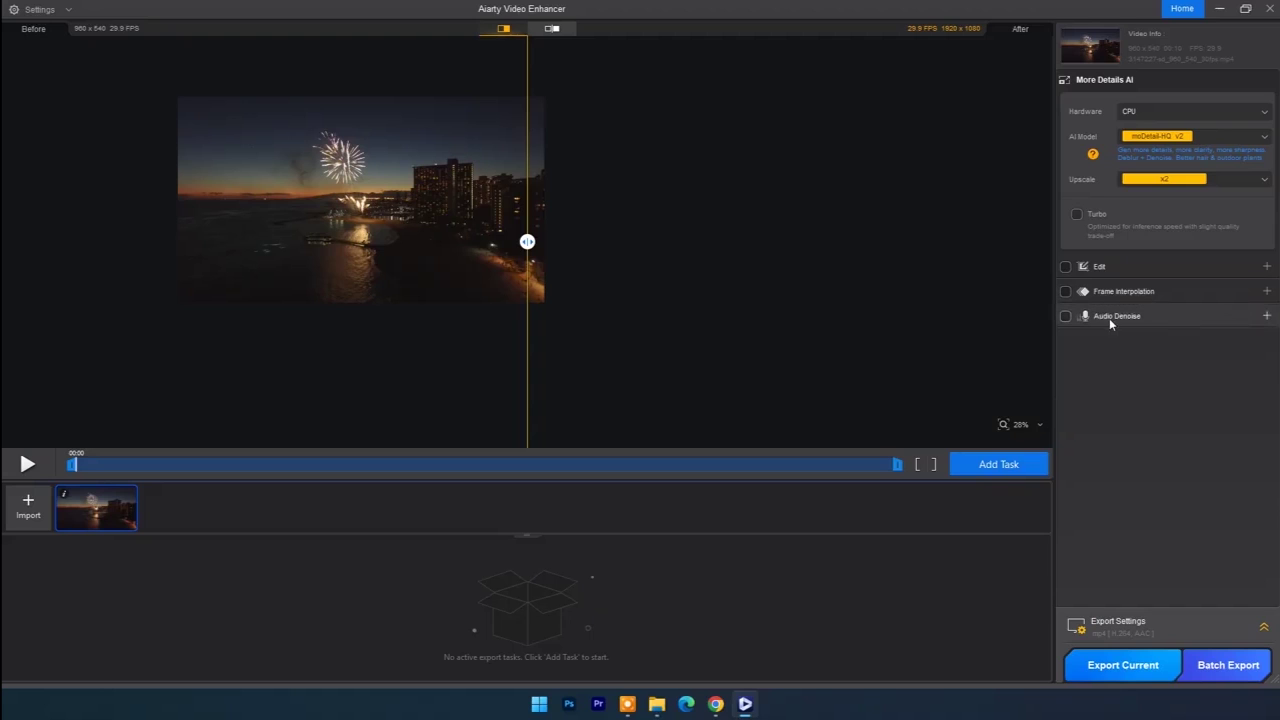
click(1267, 316)
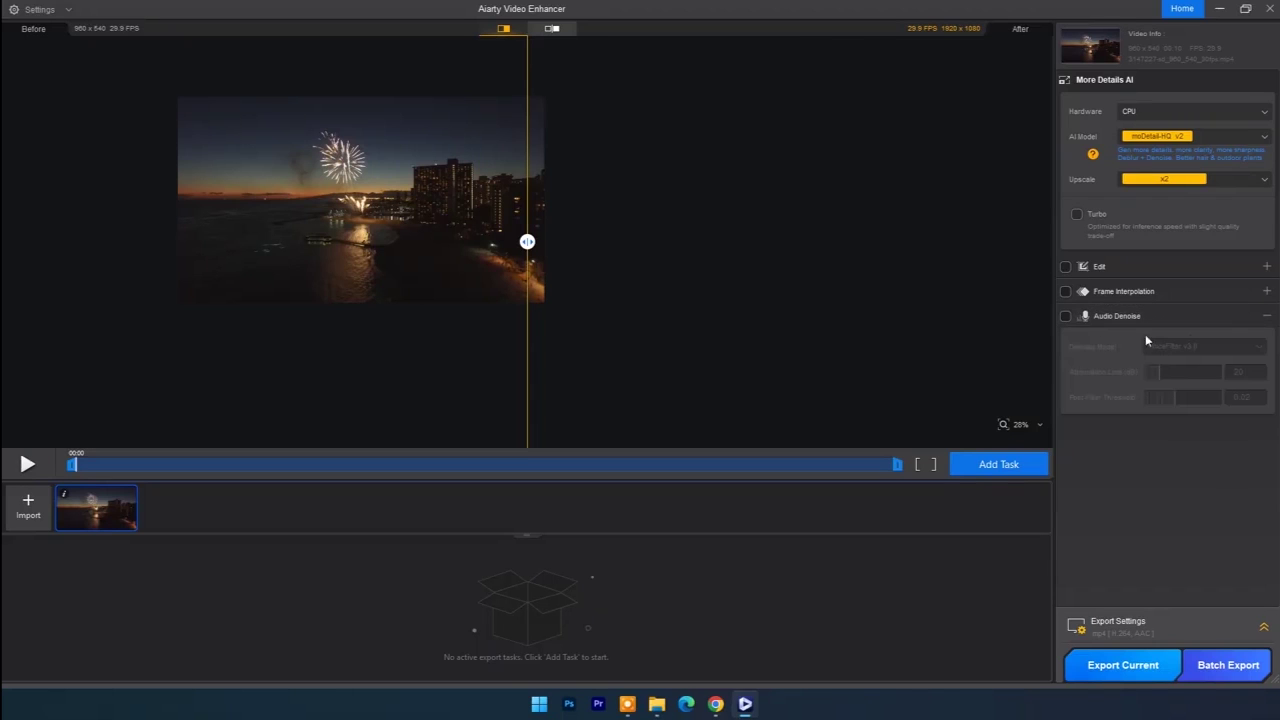
click(1266, 315)
click(1264, 629)
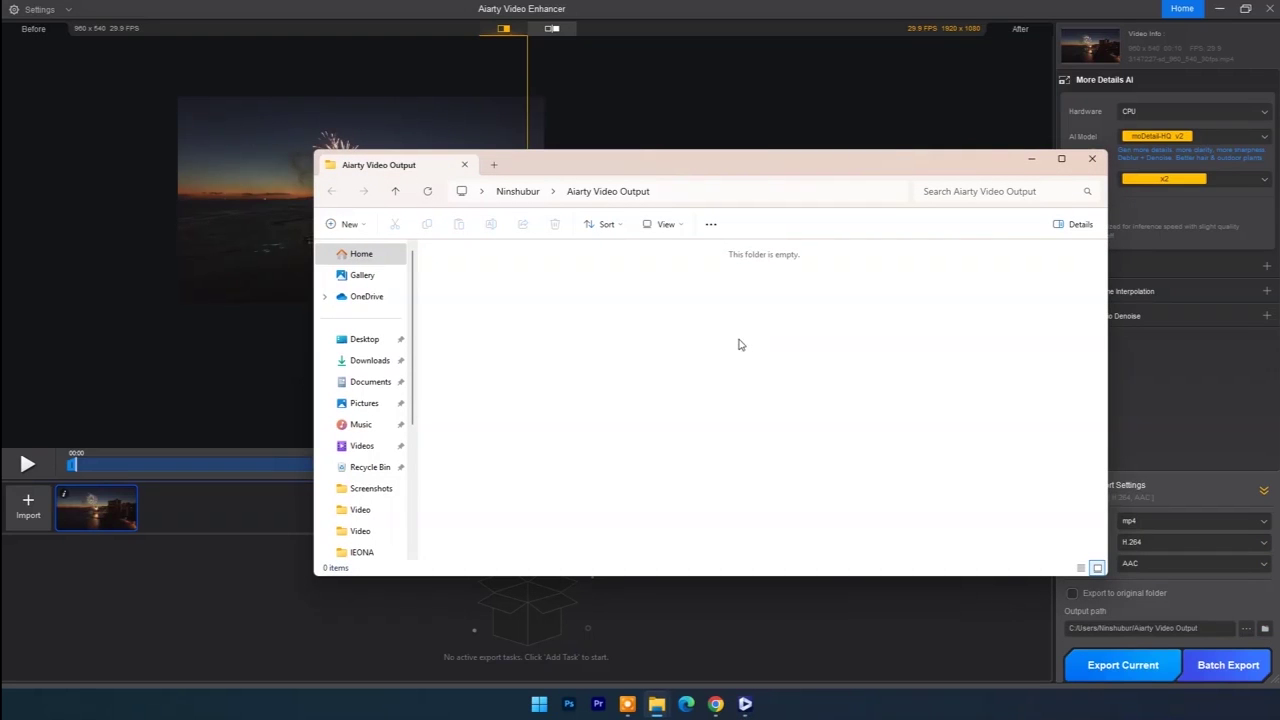
Compare the enhanced fireworks preview with the slider, then export it at 1920×1080
click(1091, 160)
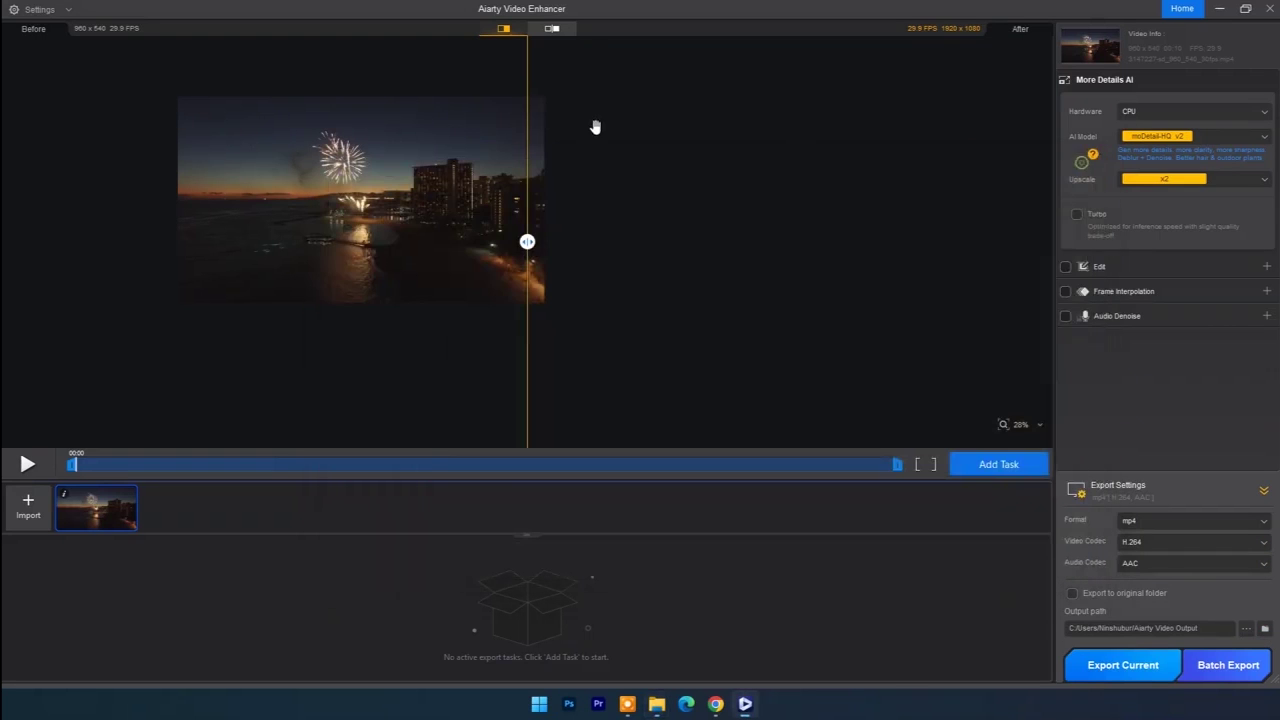
scroll(533, 252, up, 5)
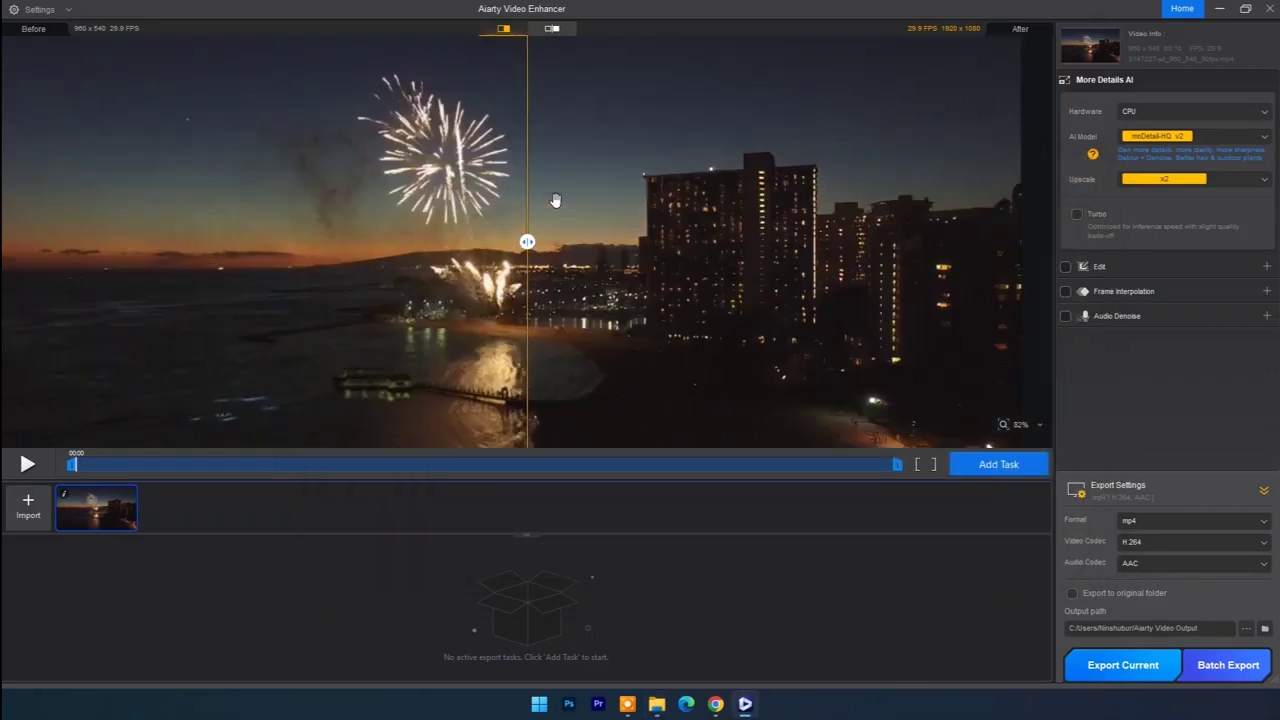
drag(634, 242, 367, 241)
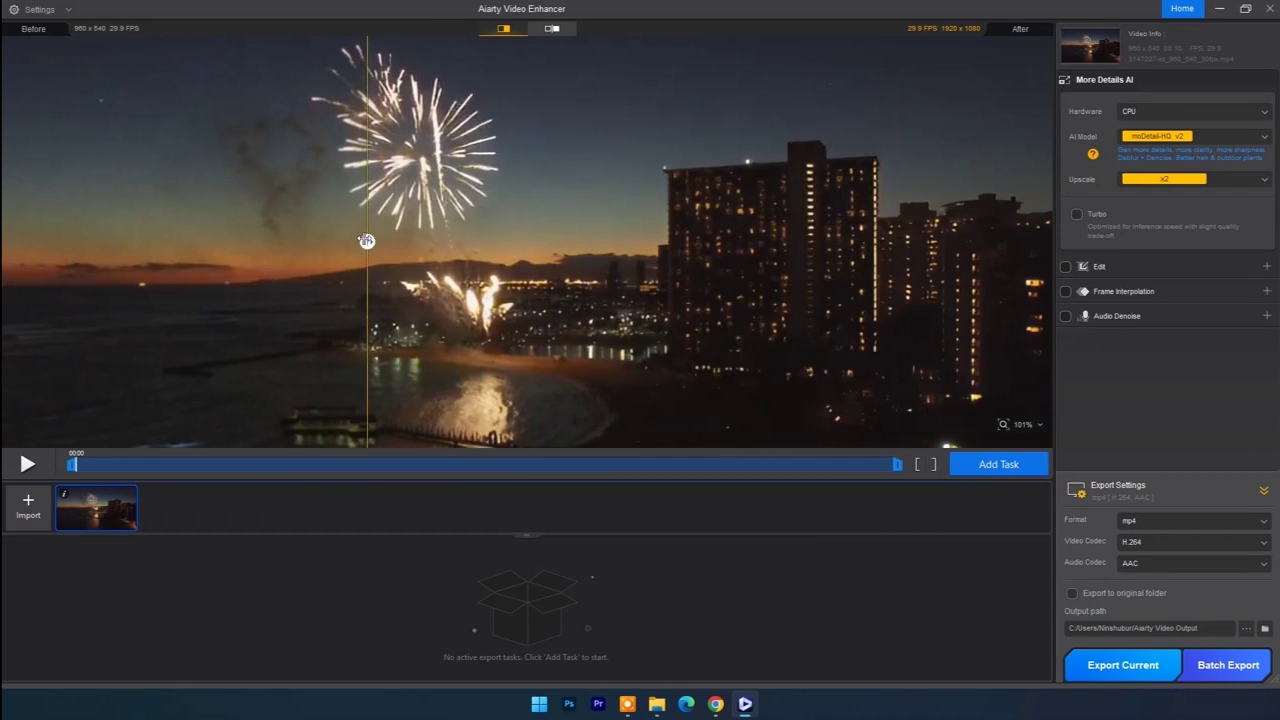
key(space)
scroll(310, 272, down, 5)
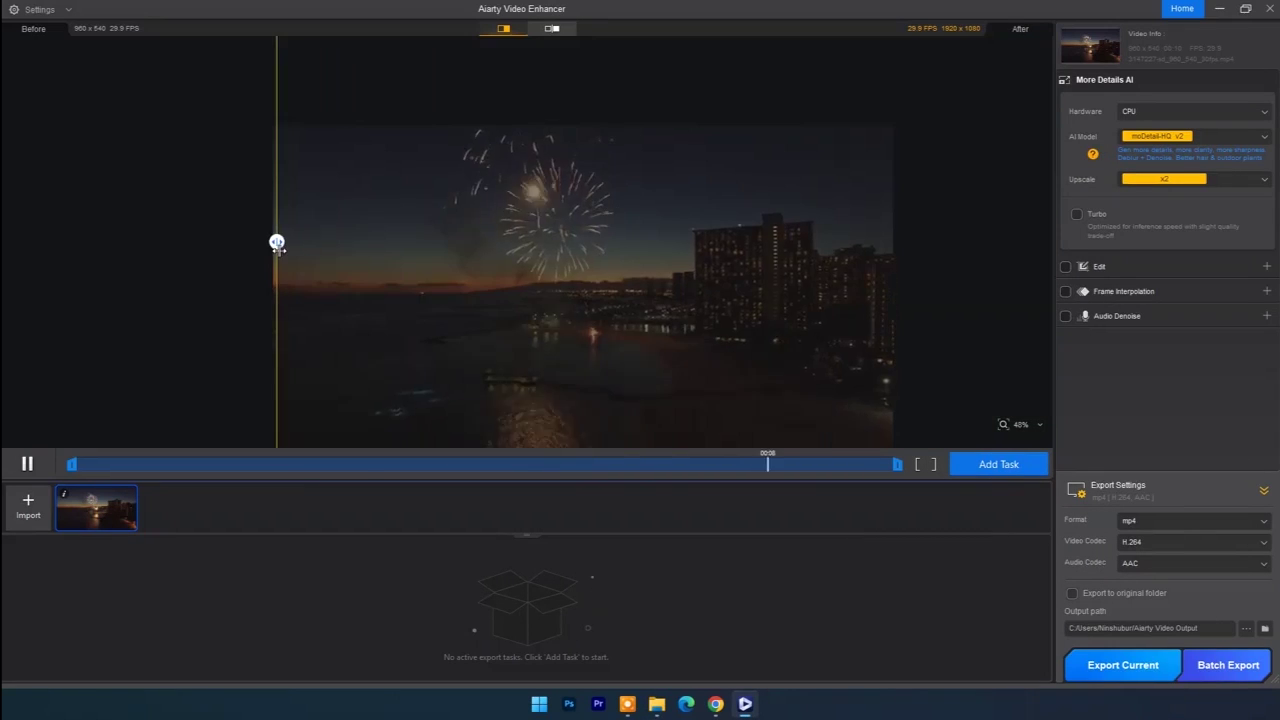
drag(277, 243, 658, 250)
drag(638, 255, 607, 254)
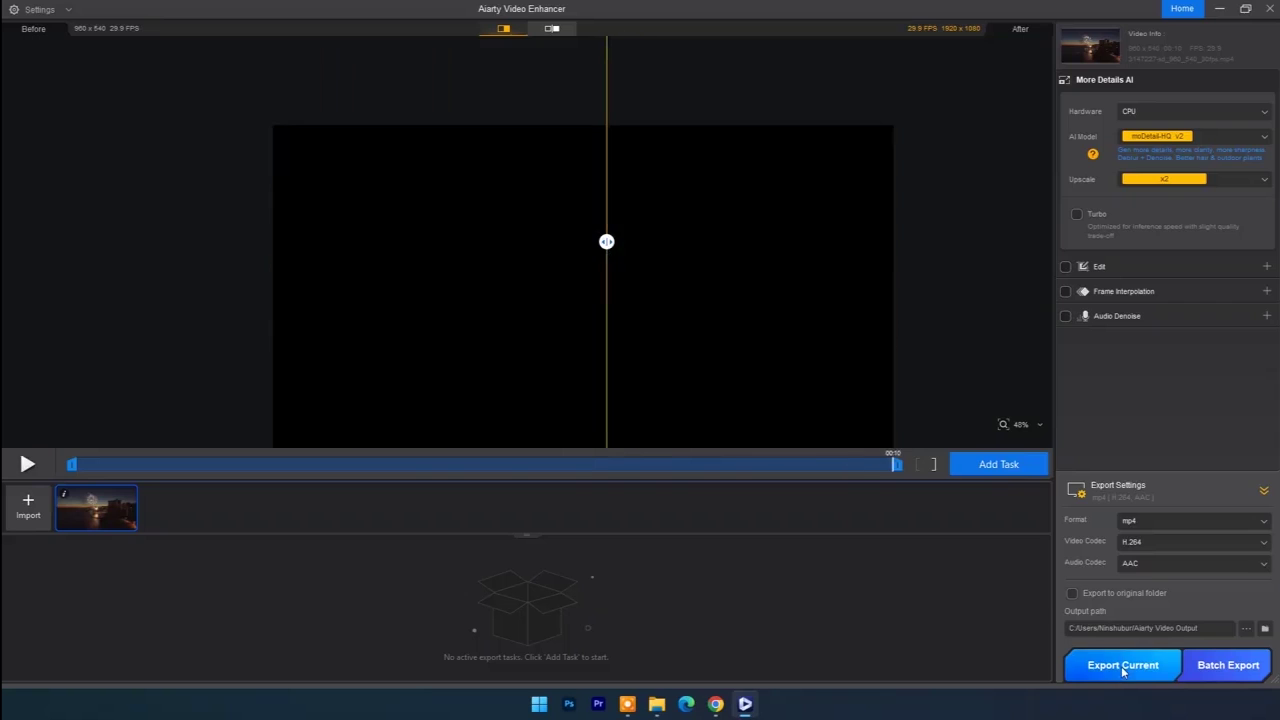
click(1123, 665)
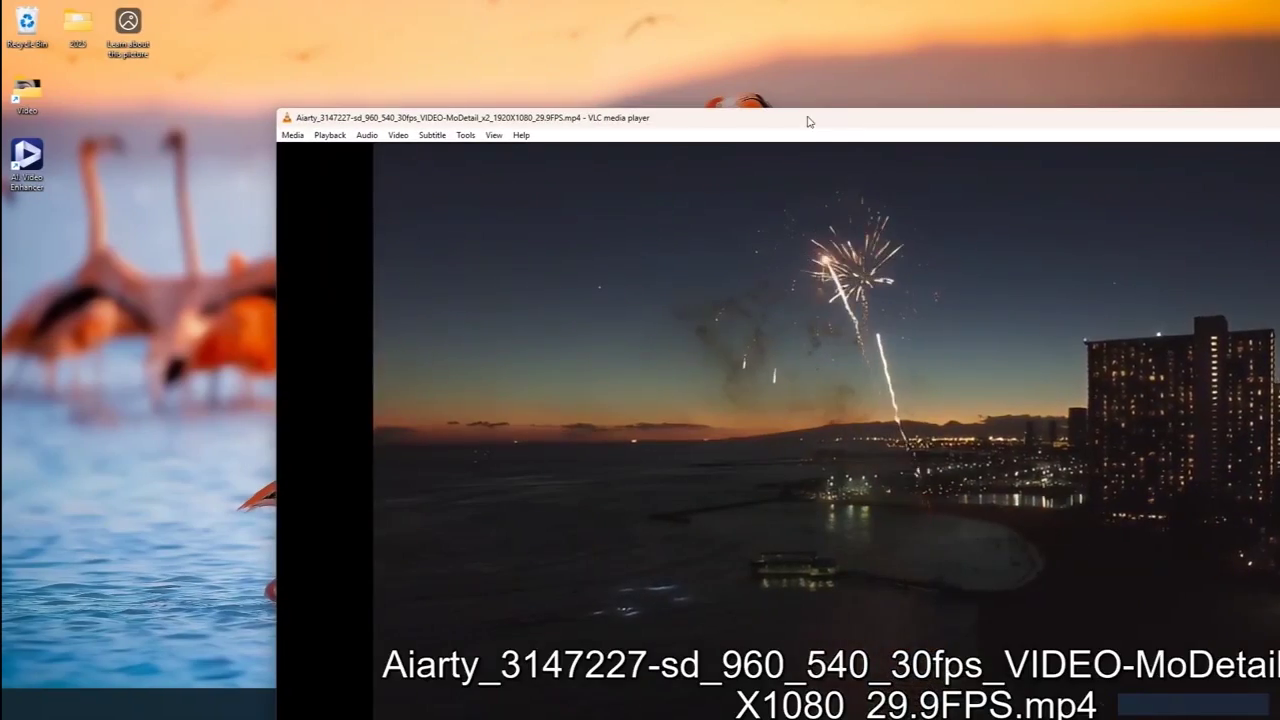
Review the 1080p fireworks export fullscreen, then reopen the Video folder and play the original
drag(809, 121, 530, 24)
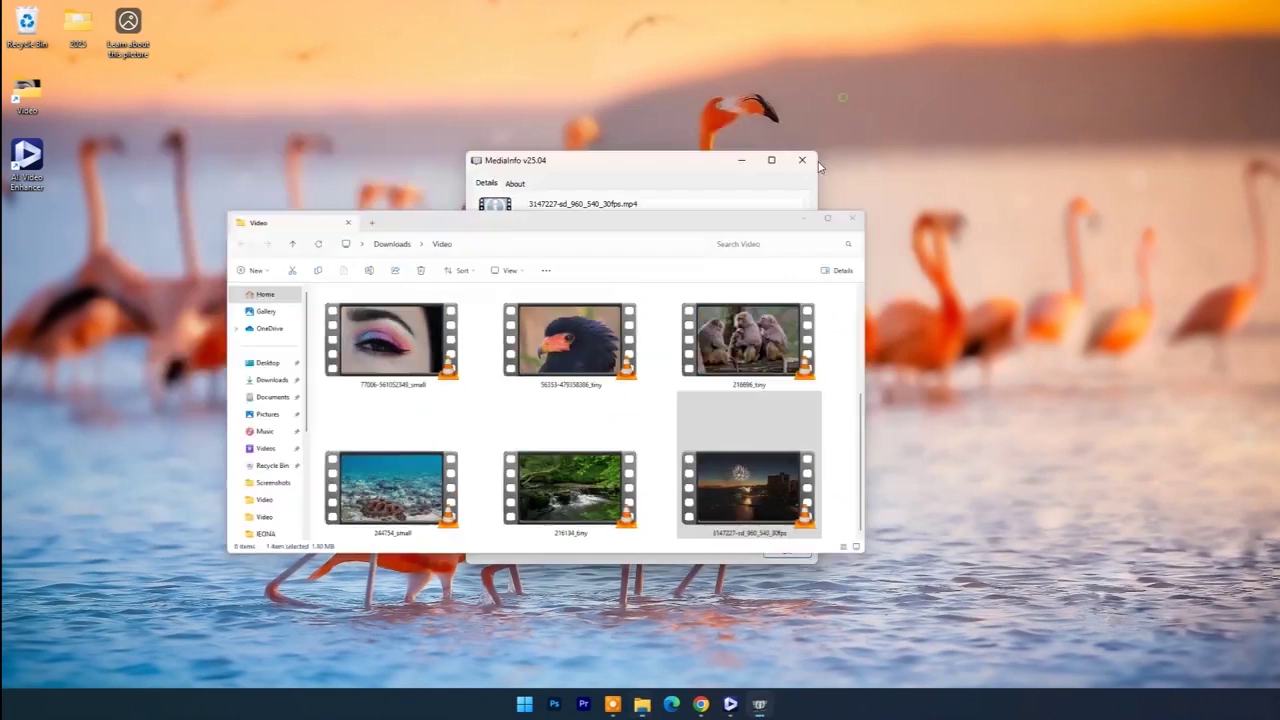
scroll(650, 418, down, 1)
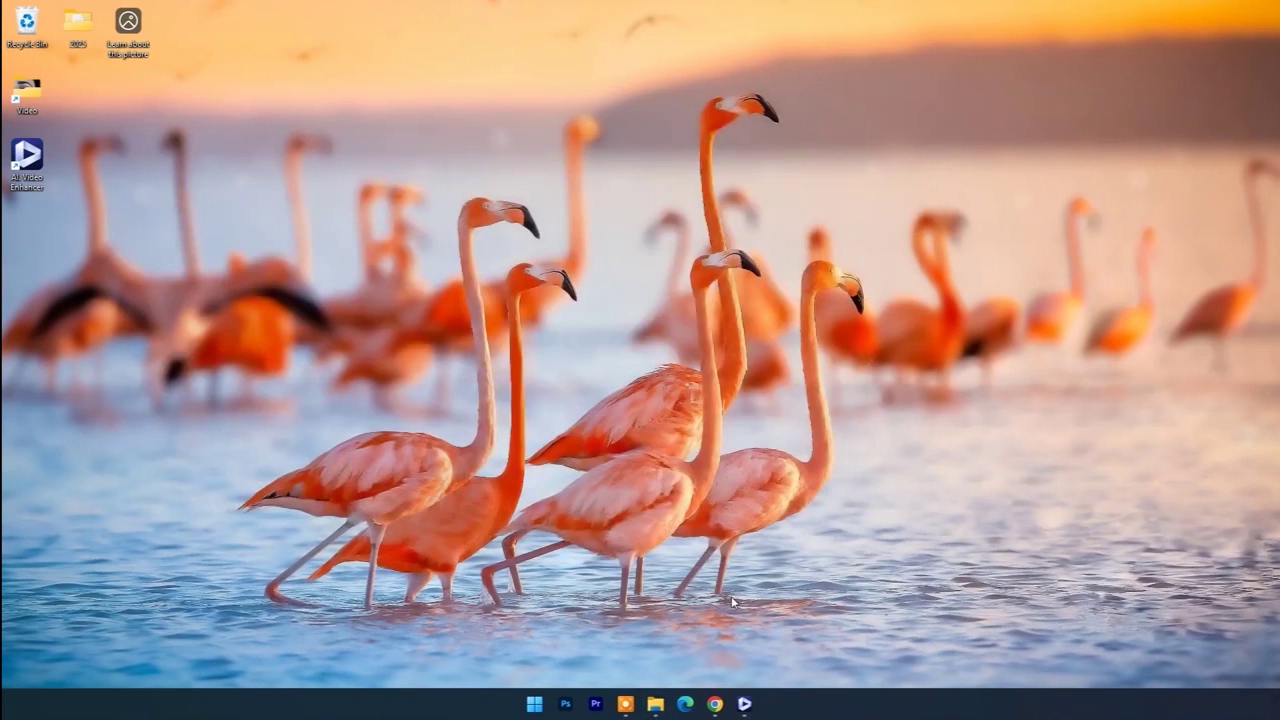
click(710, 625)
double_click(645, 340)
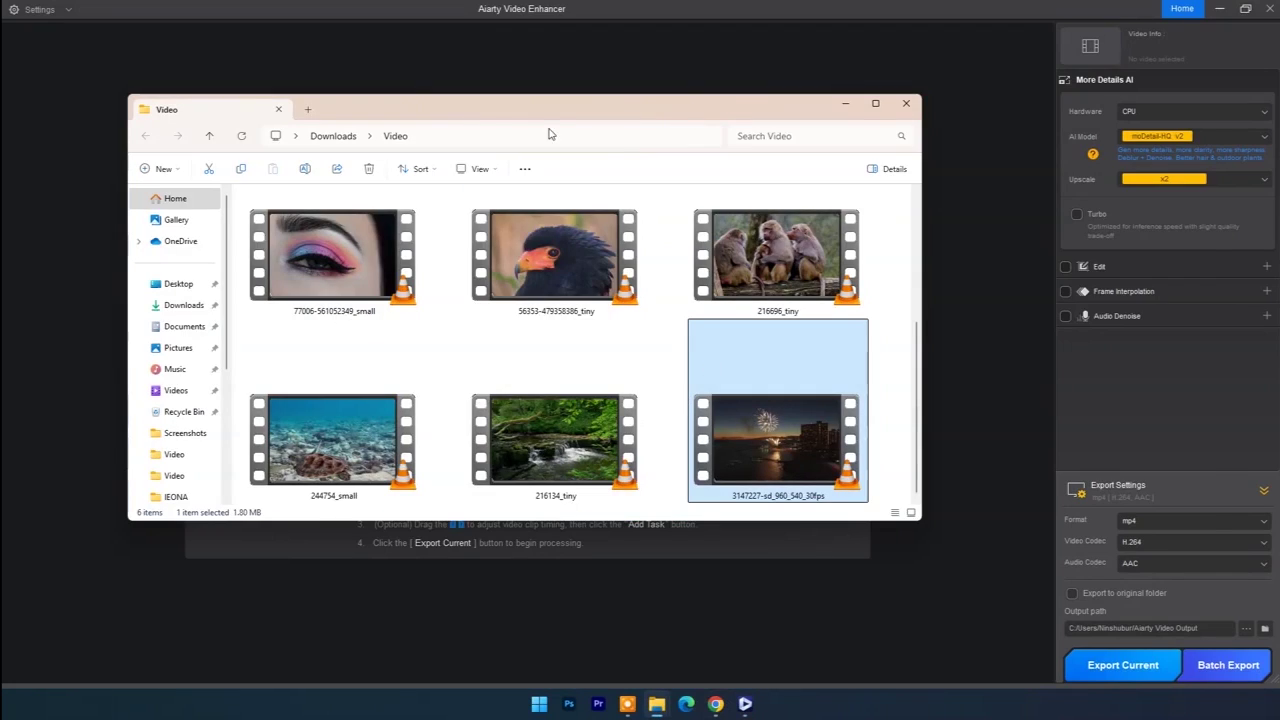
drag(545, 112, 838, 159)
scroll(658, 378, up, 1)
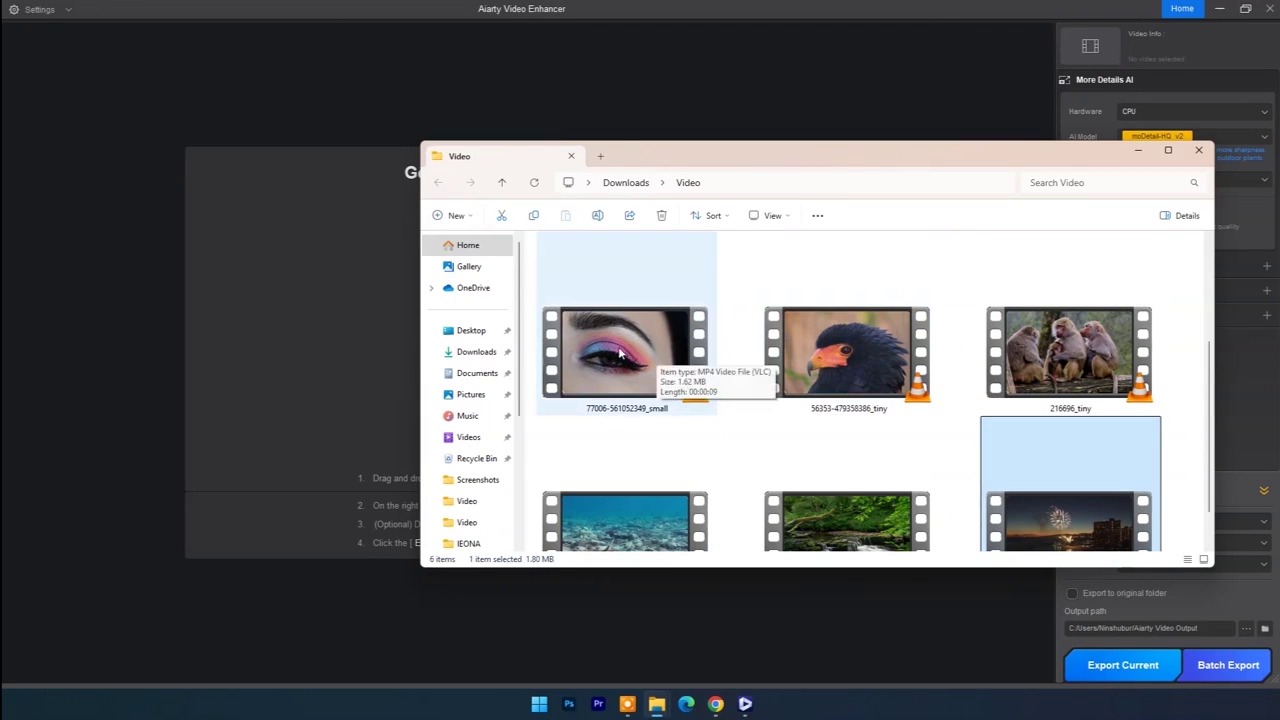
Preview the eye-makeup clip in the video player, then close it
double_click(620, 352)
drag(318, 18, 630, 128)
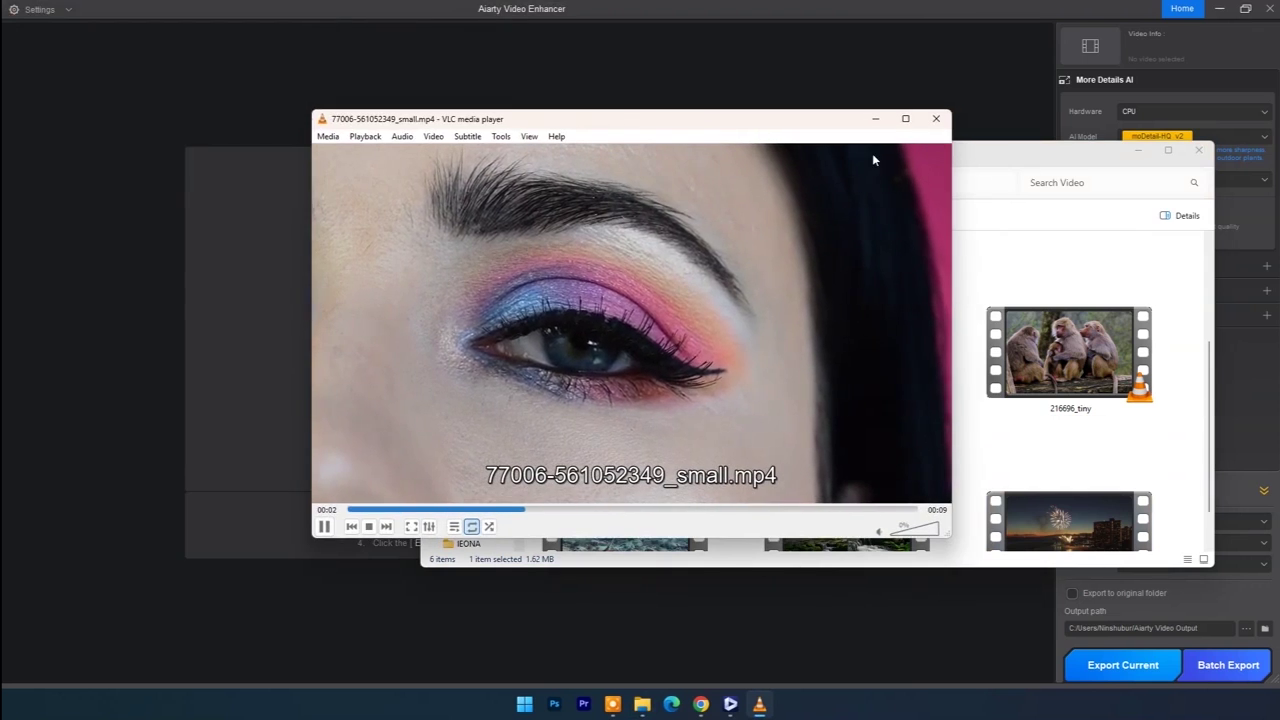
click(936, 118)
Confirm the eye clip is 960×540 in MediaInfo and load it into Aiarty
right_click(619, 341)
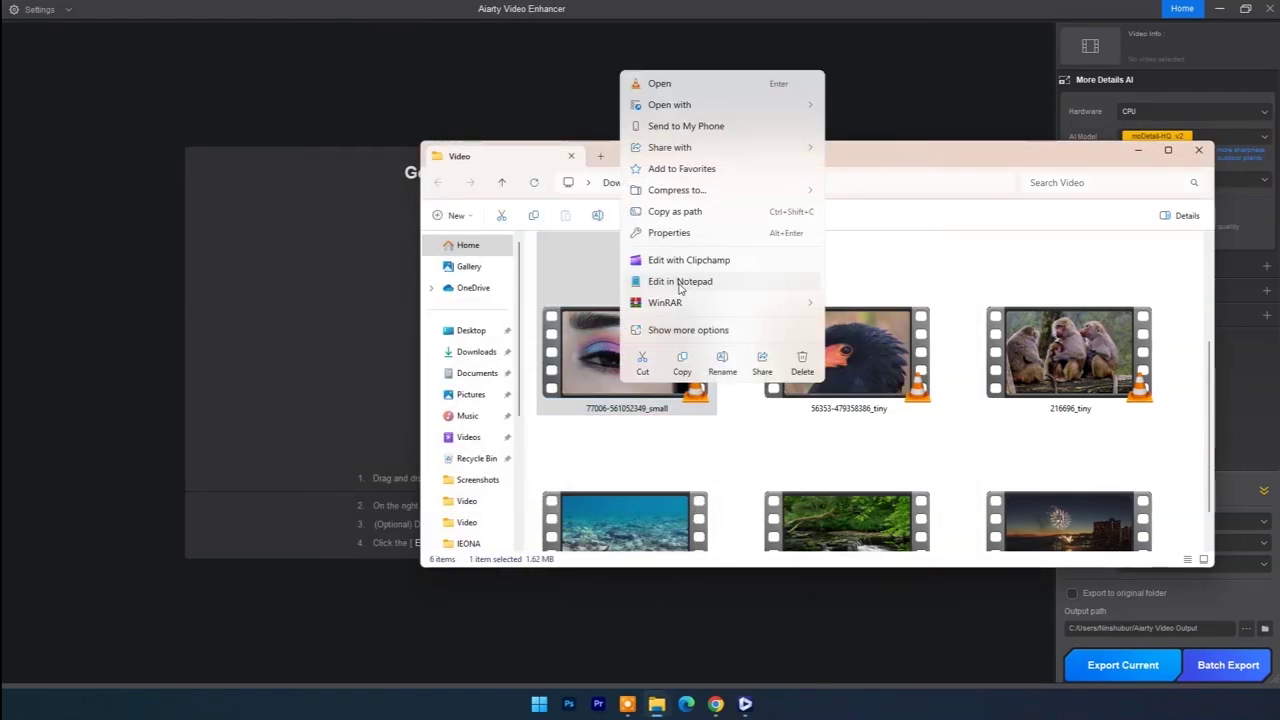
click(688, 330)
click(676, 381)
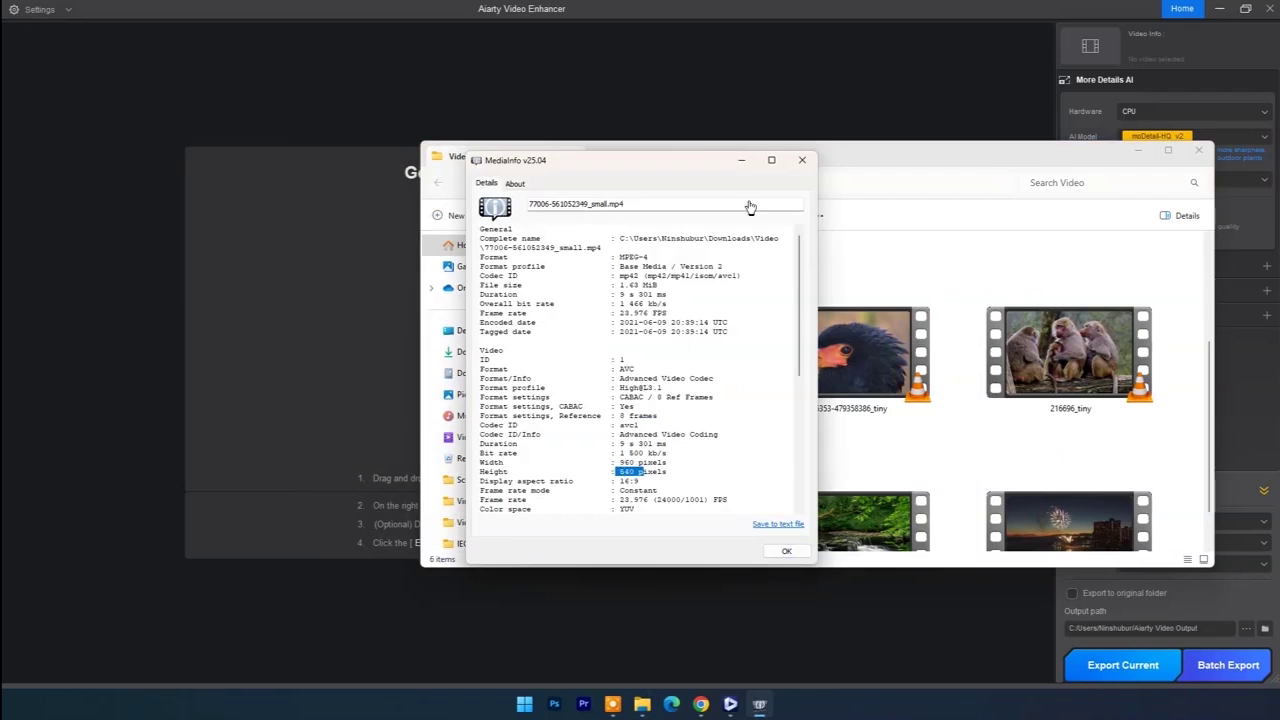
click(802, 160)
drag(619, 341, 294, 349)
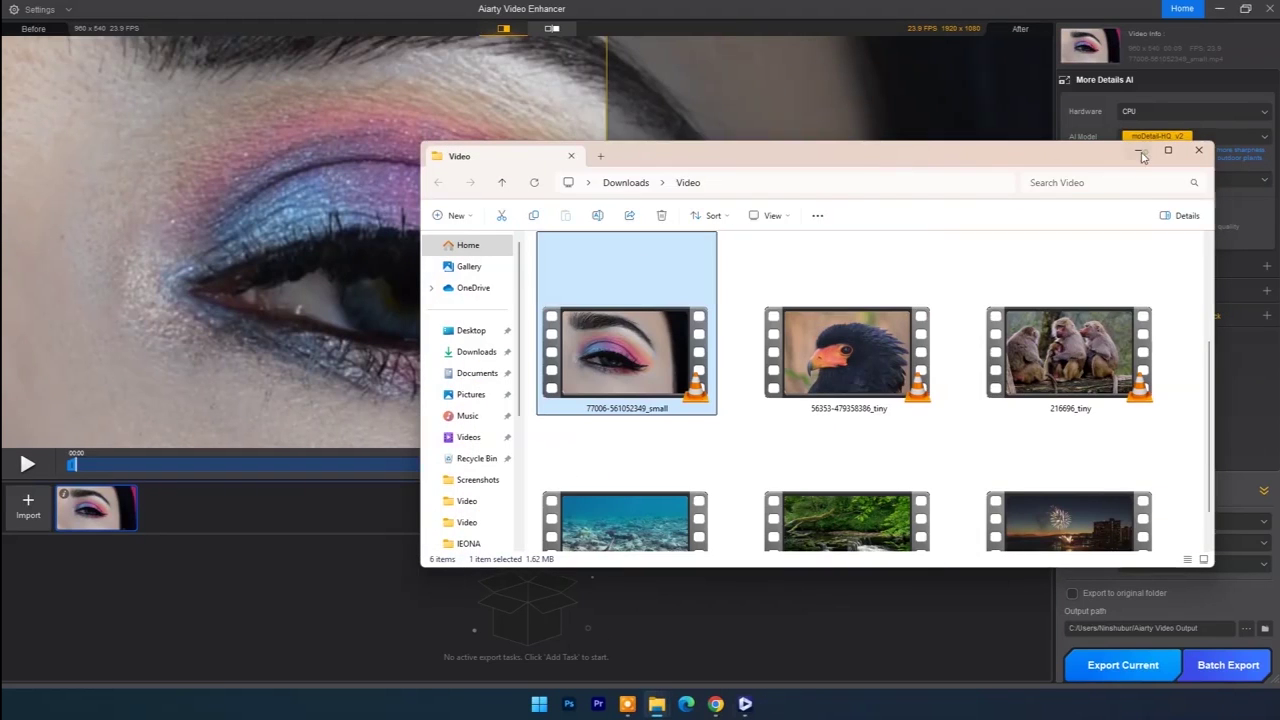
click(1140, 153)
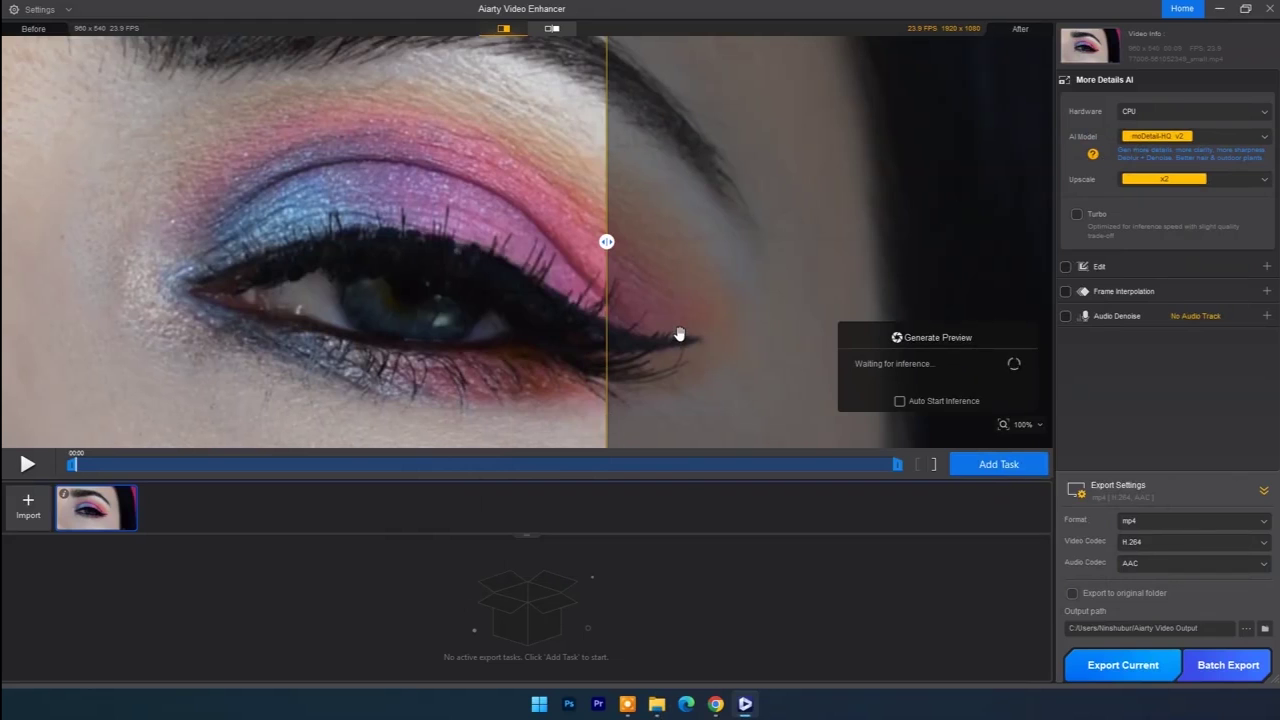
Compare the enhanced eye clip against the original, then export it at 1920×1080 with superVideo vHQ
scroll(471, 286, down, 1)
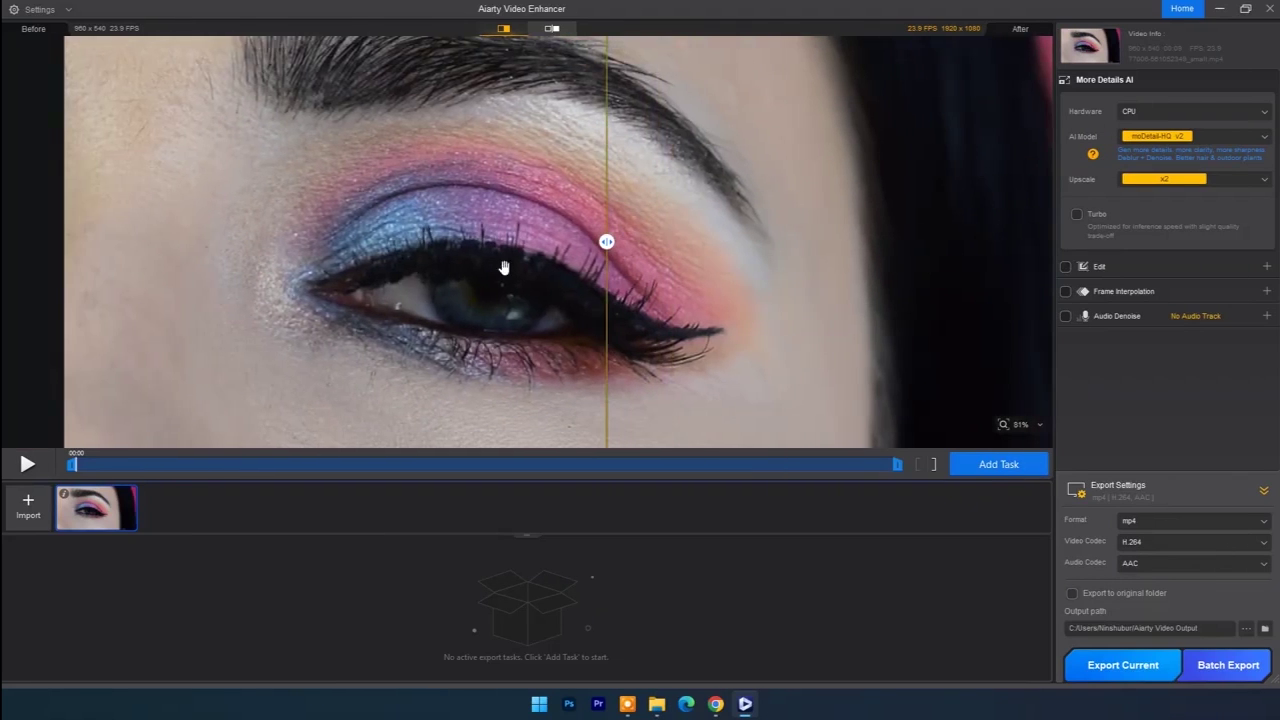
drag(273, 241, 492, 241)
scroll(414, 206, up, 3)
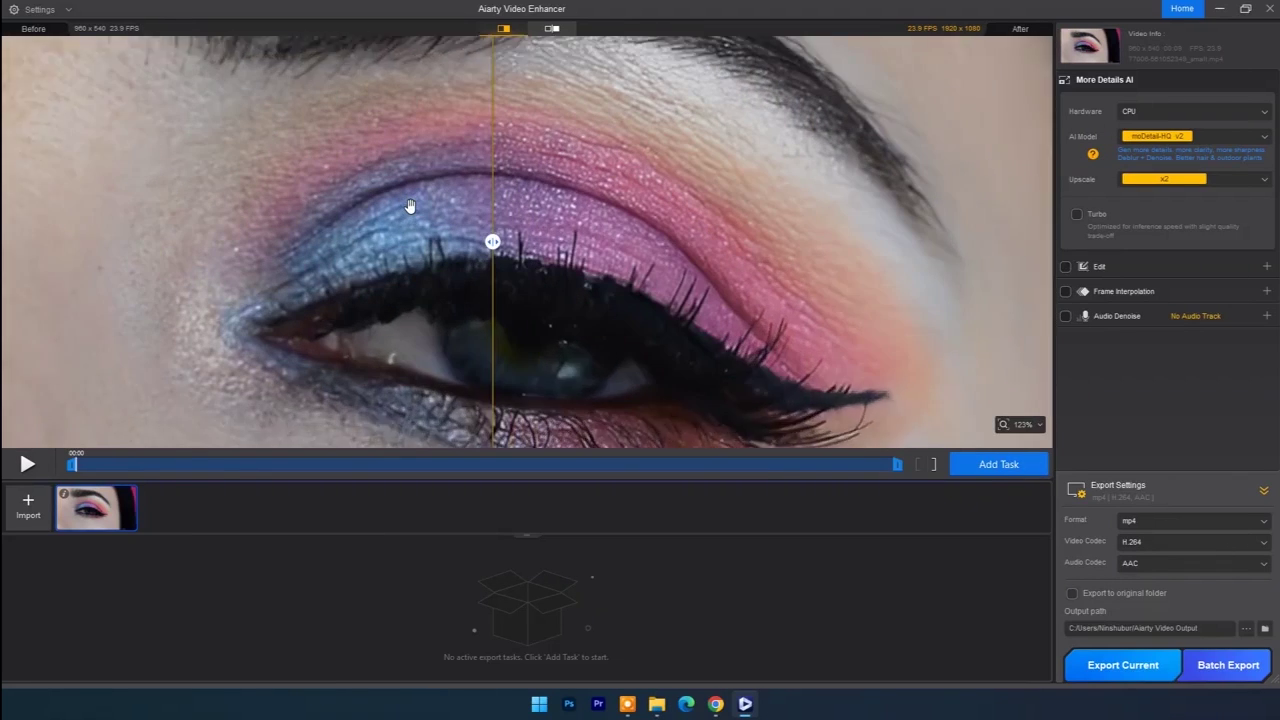
scroll(423, 205, up, 2)
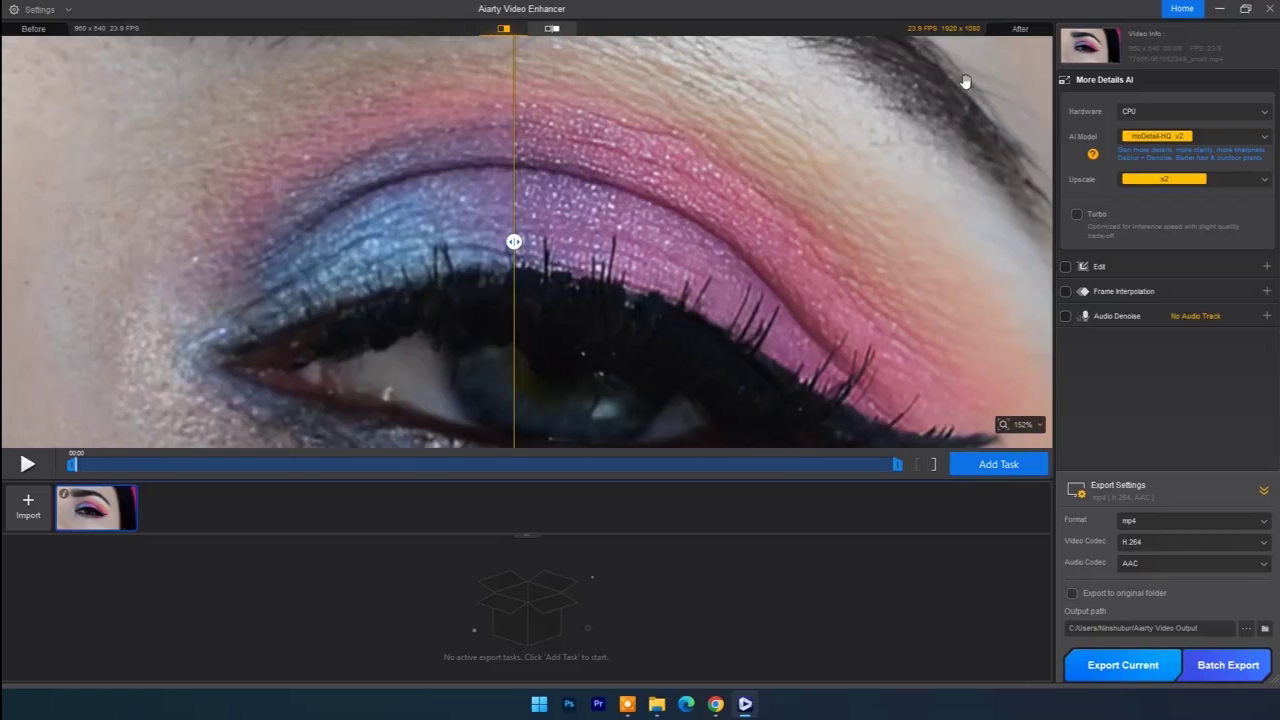
scroll(1218, 137, up, 1)
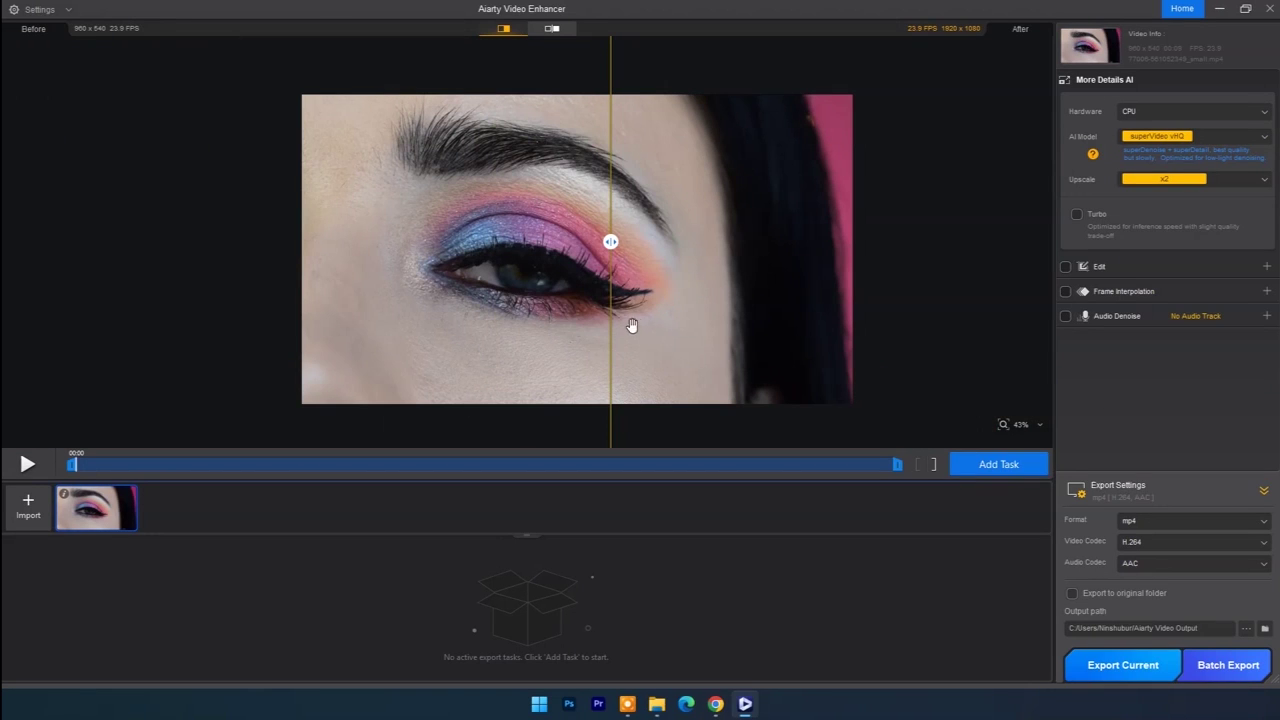
click(1115, 667)
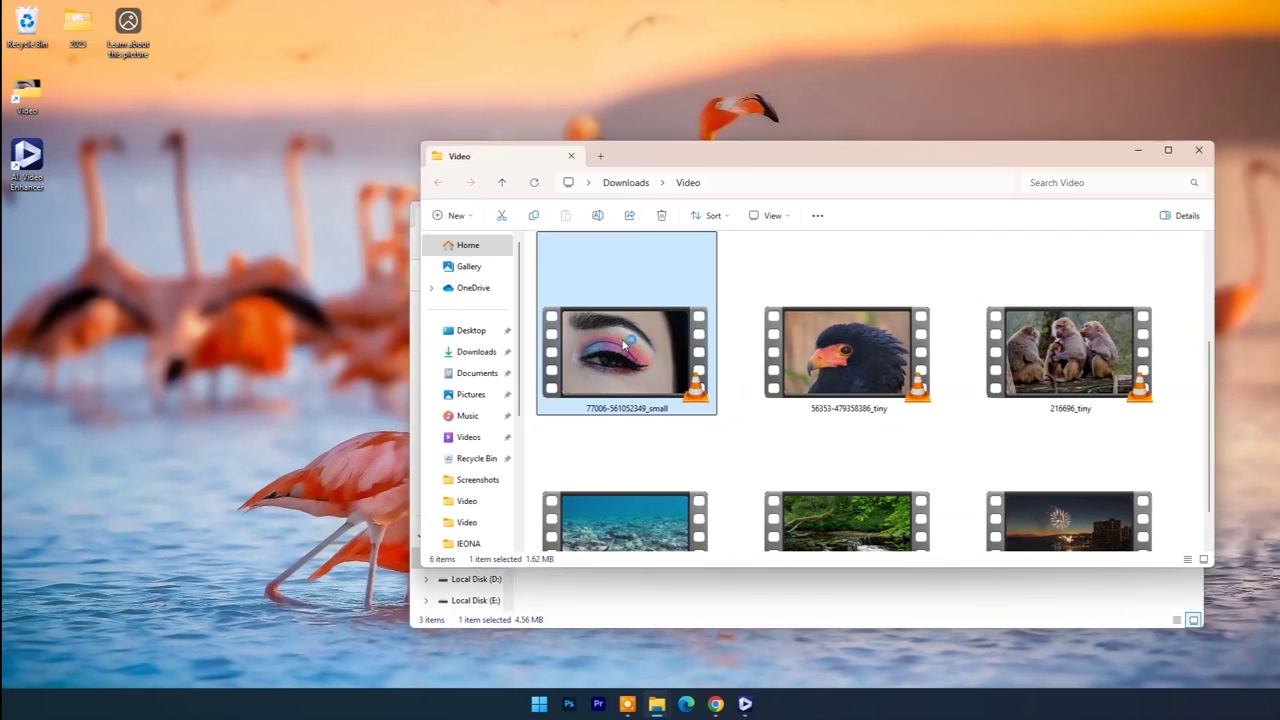
Play the original eye clip in VLC, then close the Video folder and the player
double_click(717, 369)
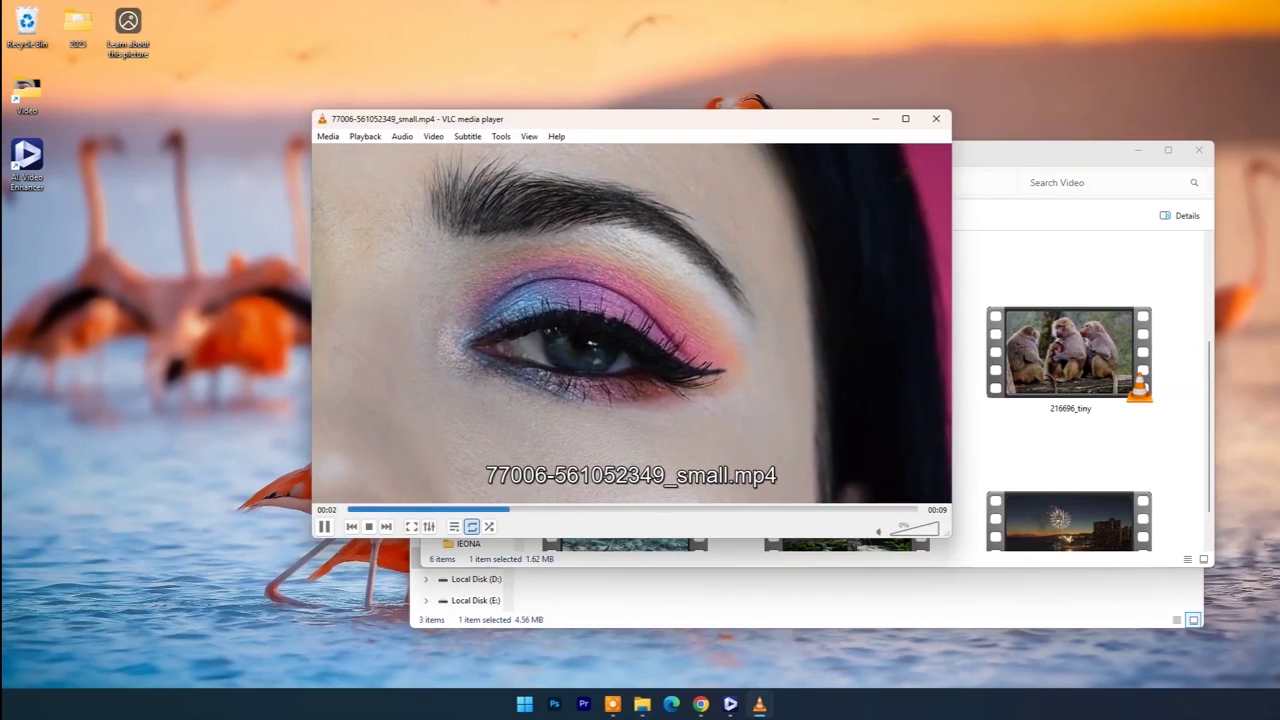
click(1199, 149)
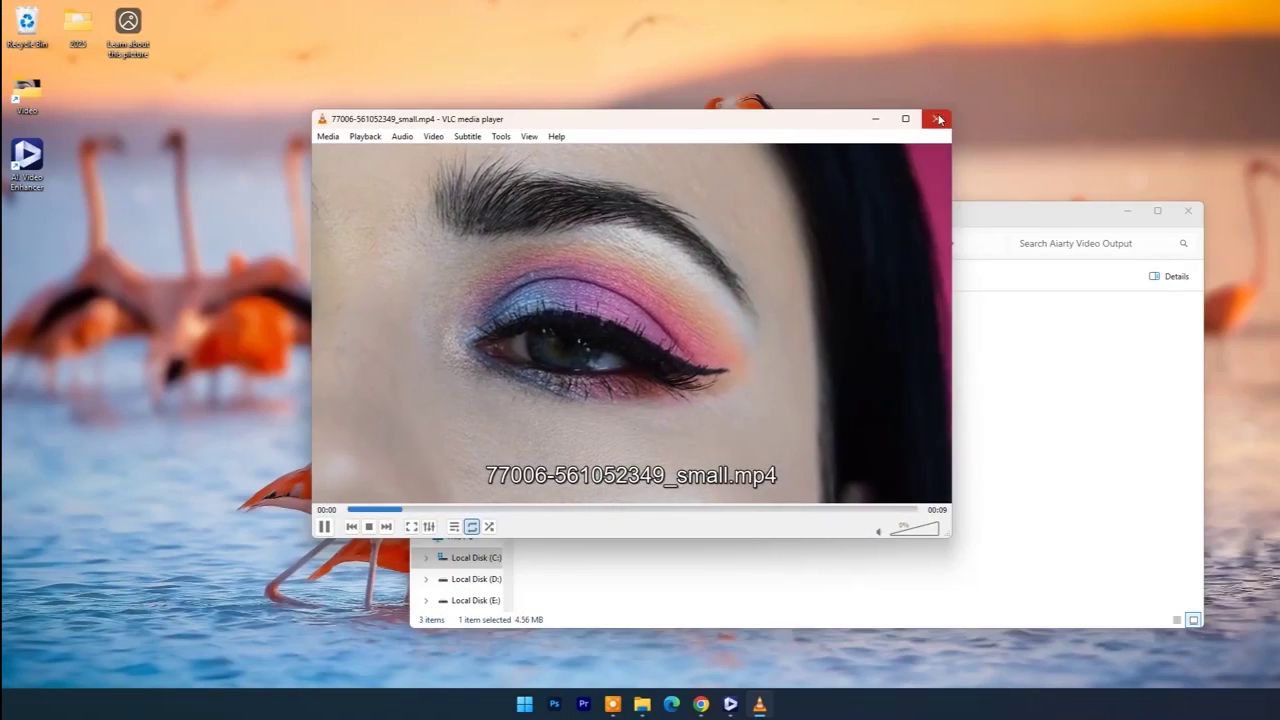
click(935, 113)
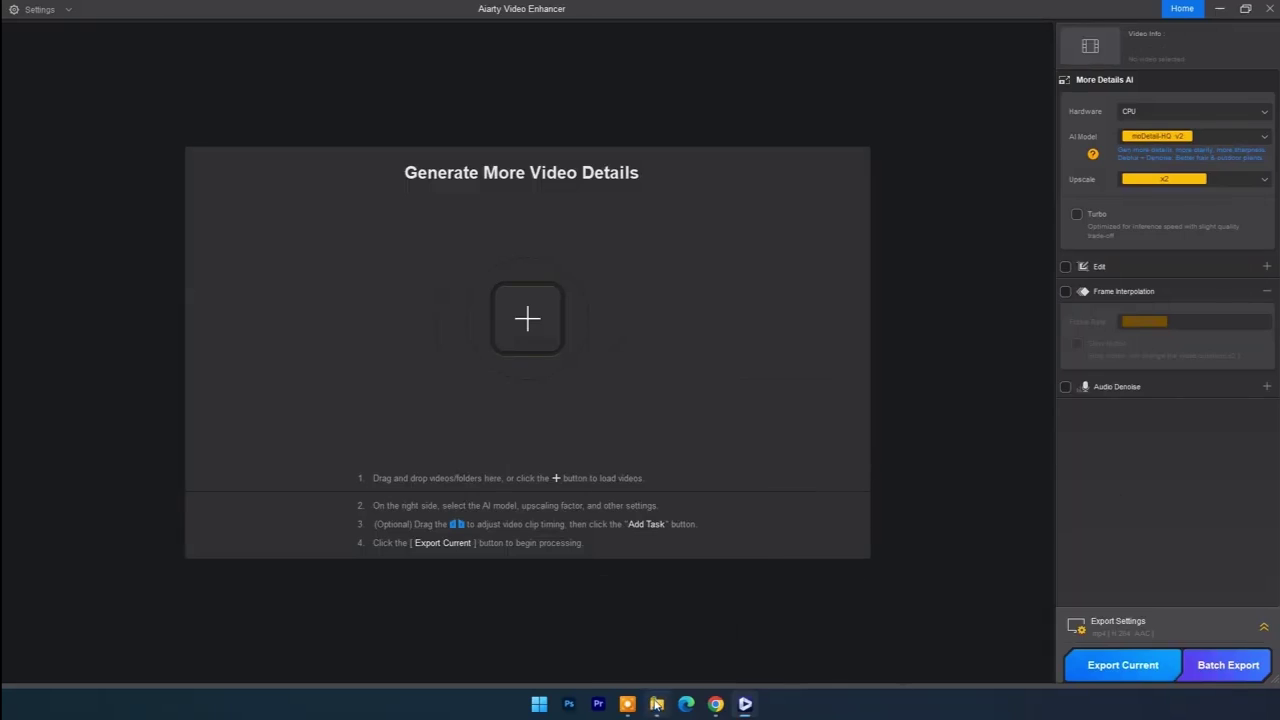
Load the 8888507 bare-trees clip from the source folder and scrub it to generate the before/after preview
click(657, 704)
drag(621, 399, 424, 321)
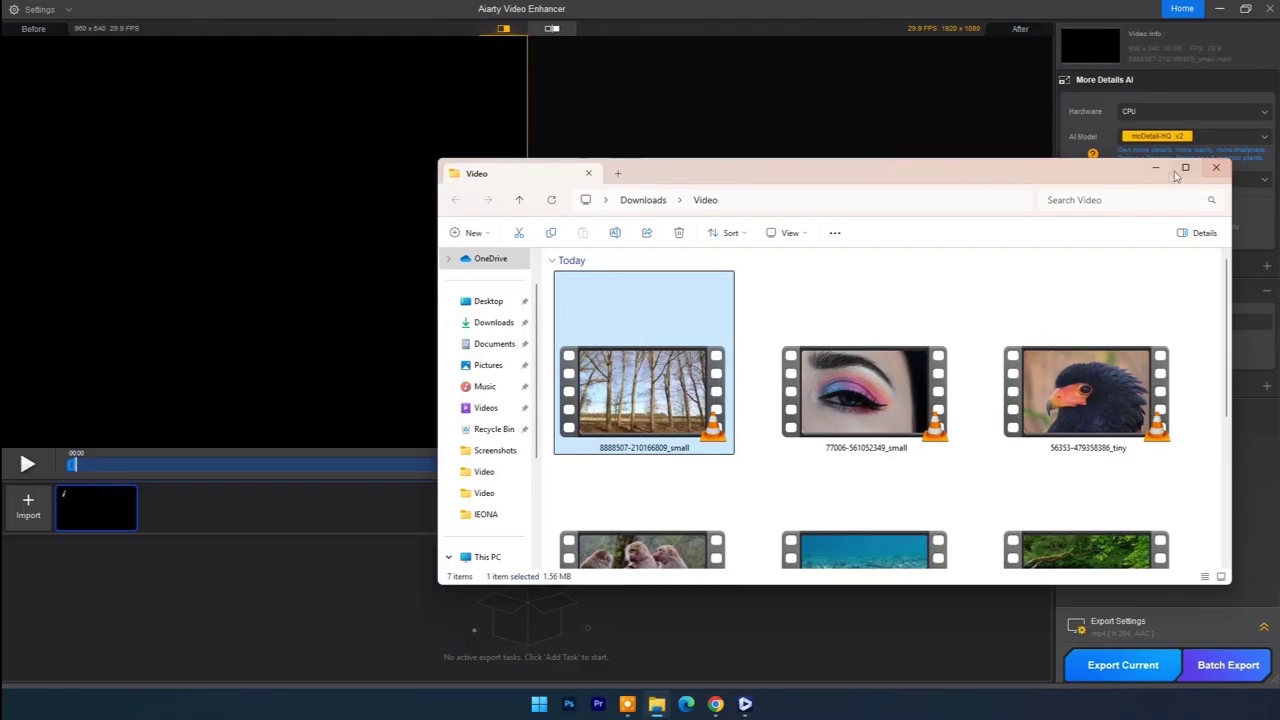
click(1216, 168)
click(158, 462)
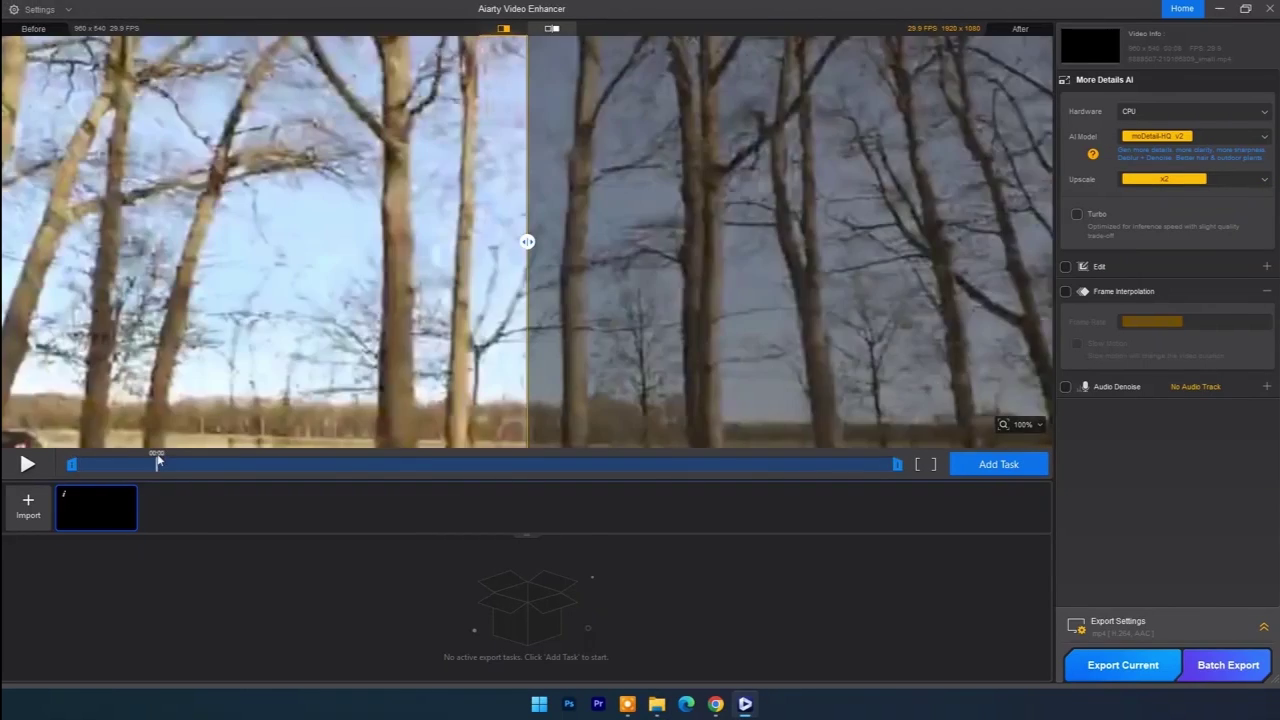
drag(158, 462, 169, 462)
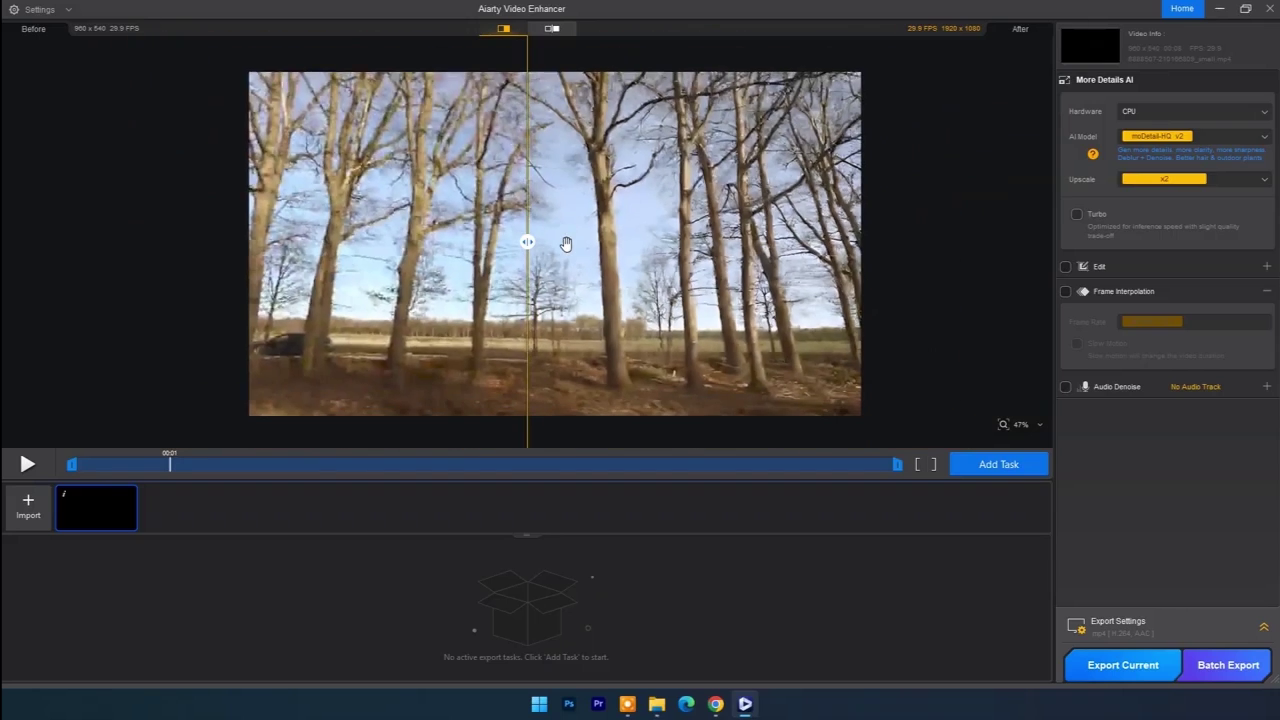
Set the trees clip to the Smooth-HQ v2 model with 1080P (FHD) upscaling
click(566, 244)
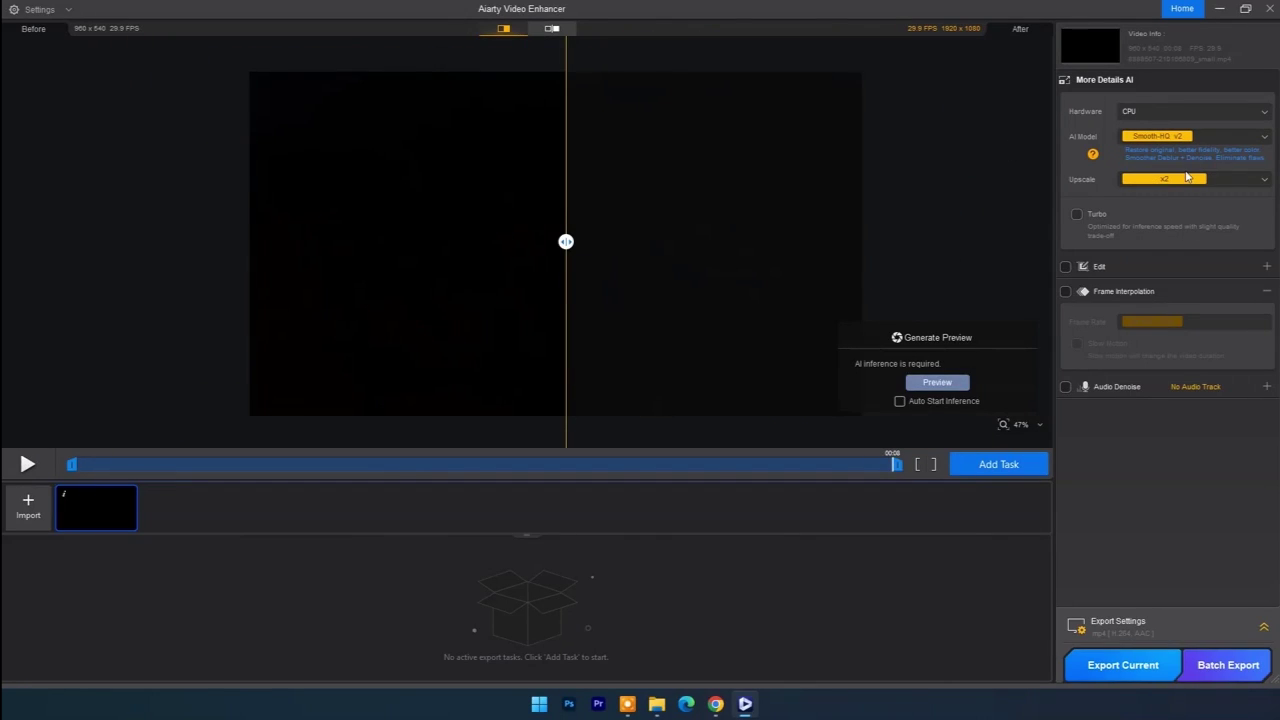
click(1262, 180)
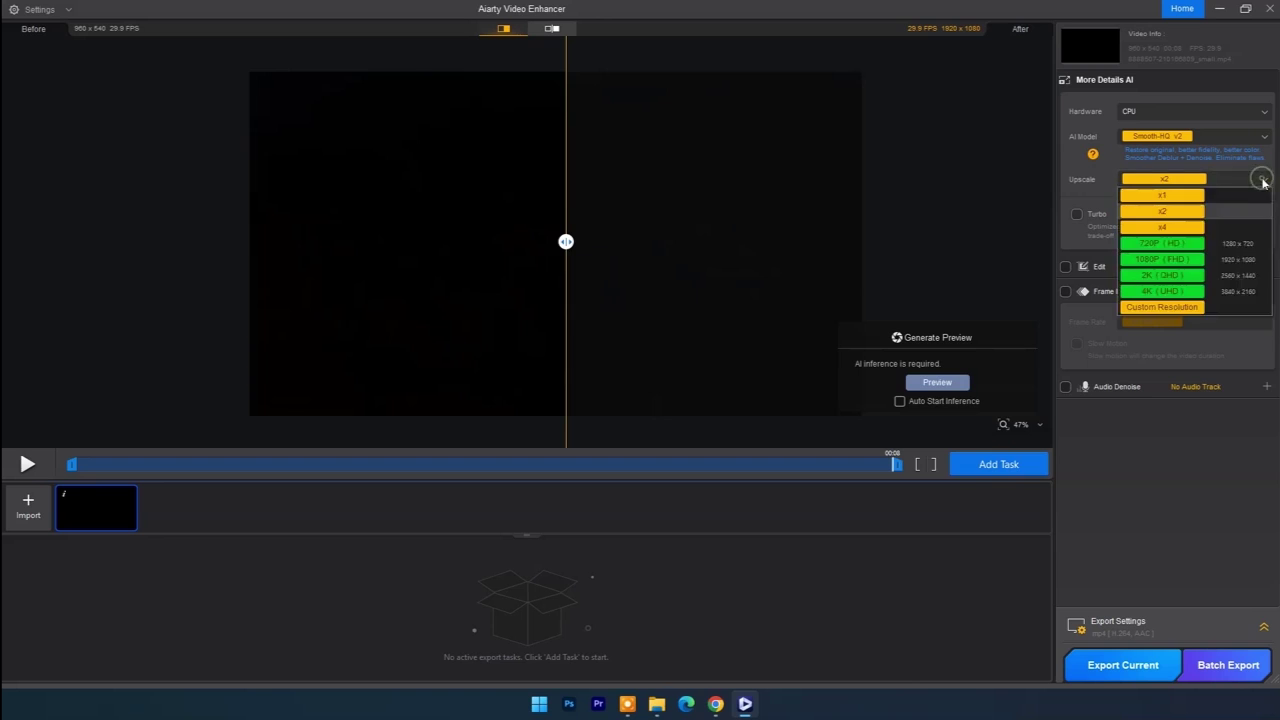
click(1162, 259)
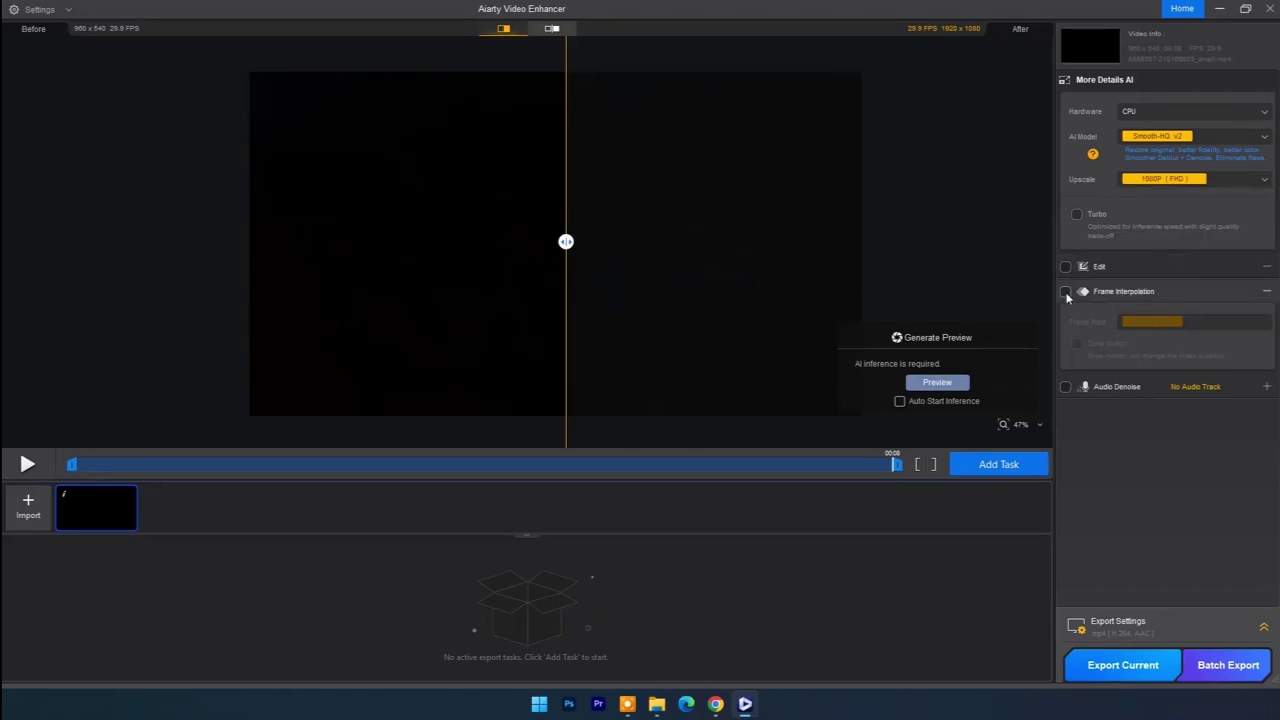
Enable 60 FPS (x2) frame interpolation and export the trees clip
click(1265, 294)
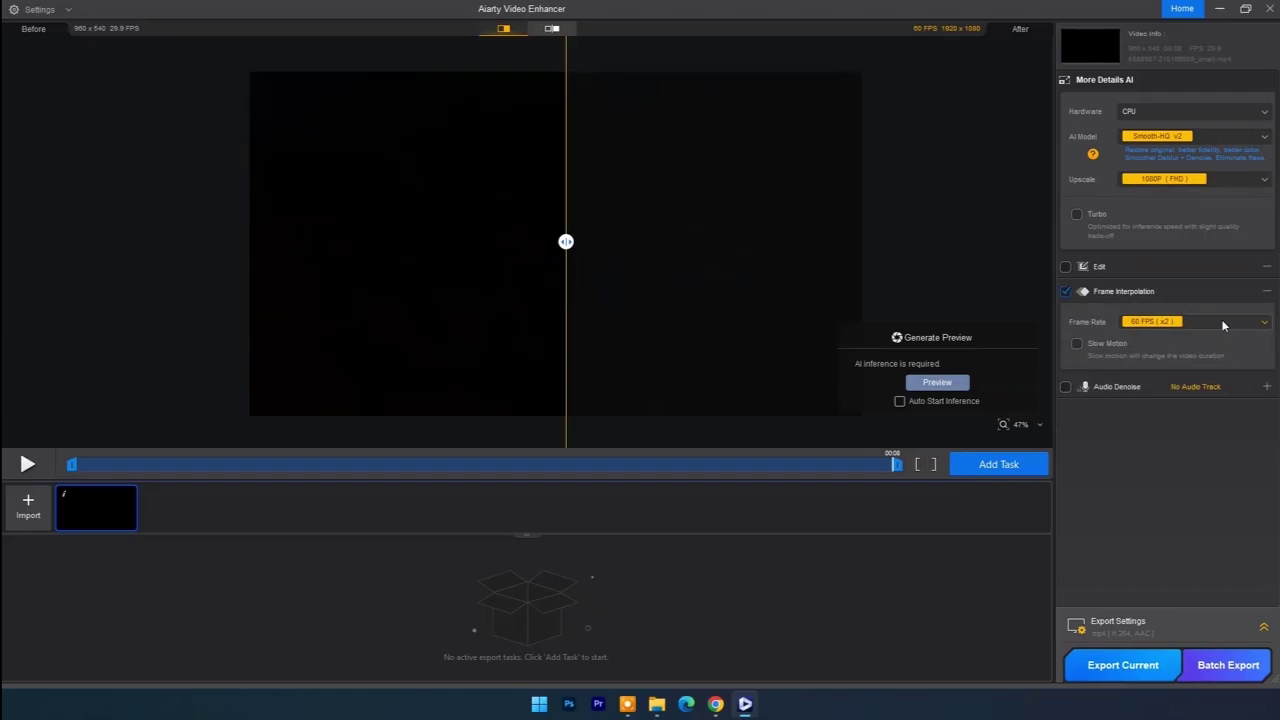
click(1222, 323)
click(1150, 387)
click(1105, 666)
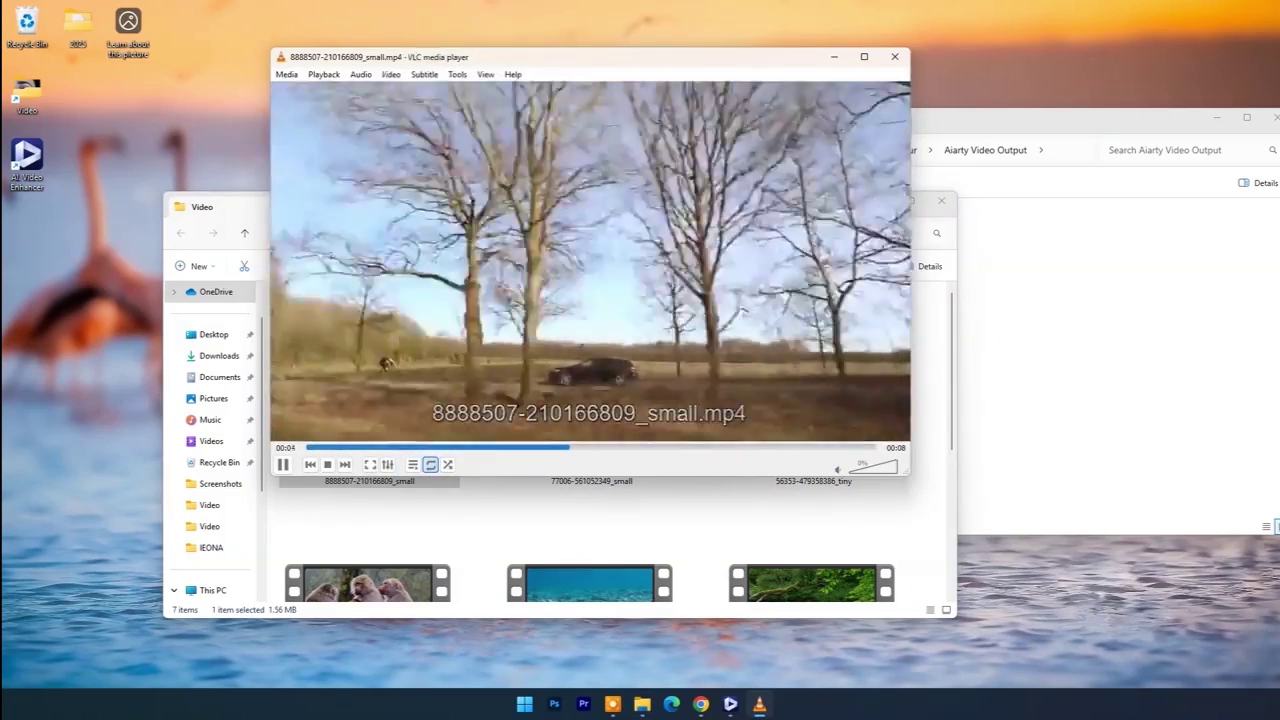